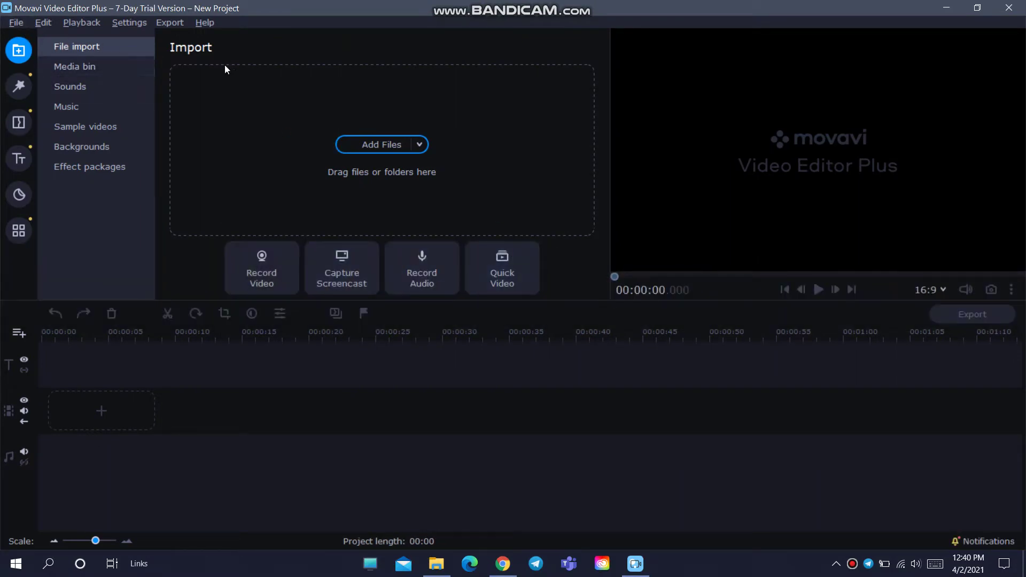
pyautogui.click(358, 142)
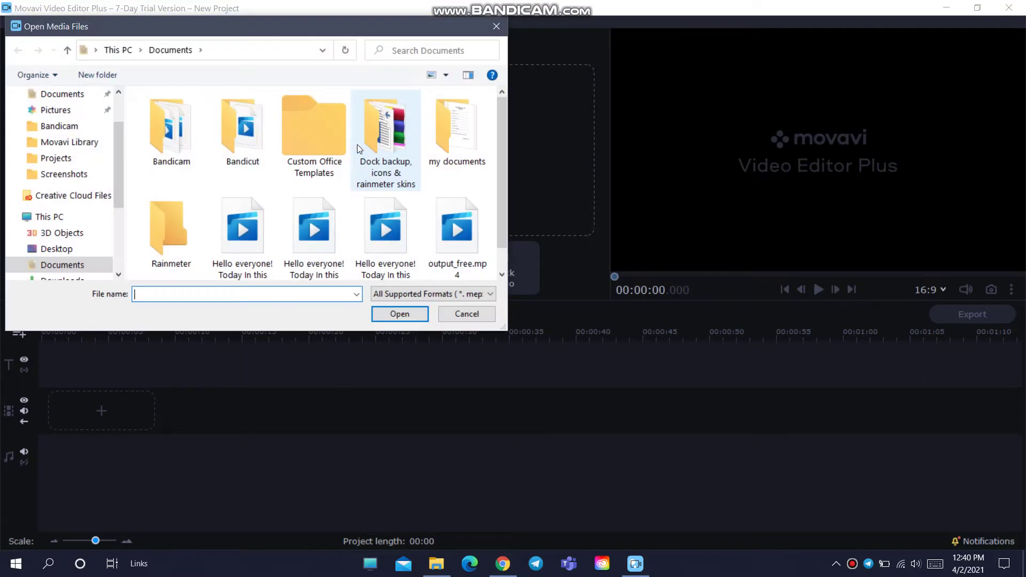
pyautogui.doubleClick(241, 127)
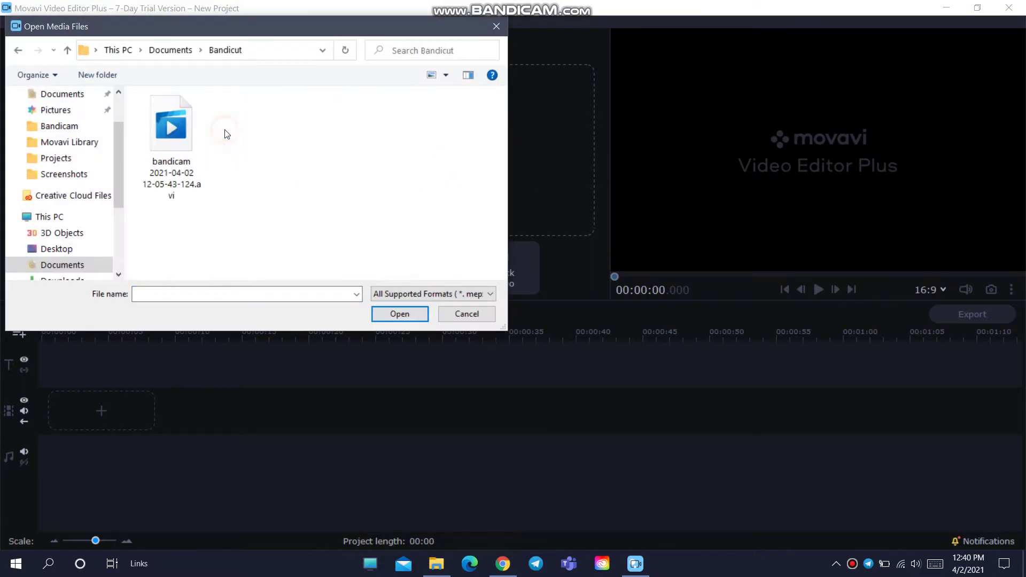
pyautogui.click(167, 183)
pyautogui.click(381, 311)
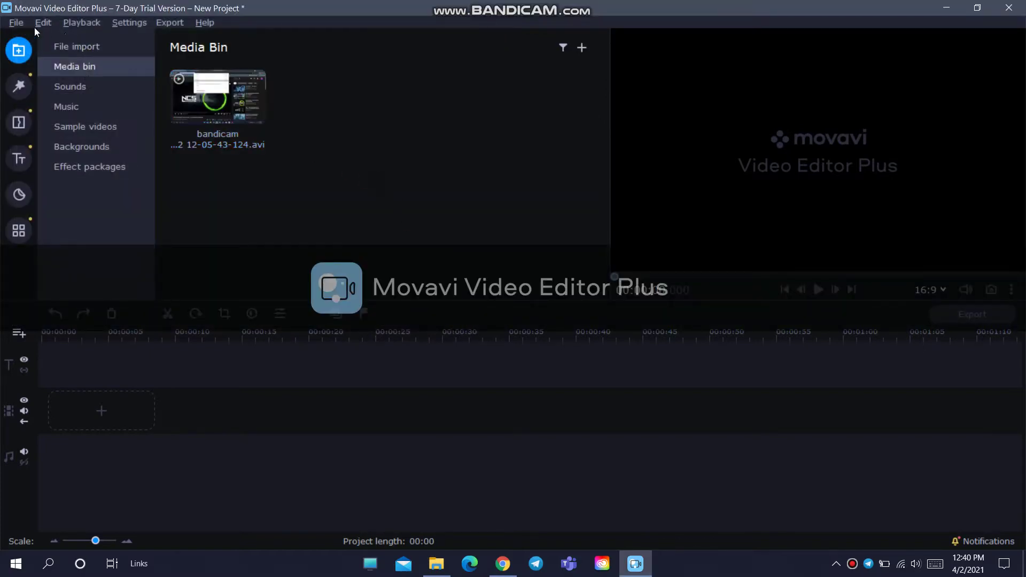
# - Import the three "Hello everyone!" videos and output_free.mp4 from the Documents folder into the media bin
pyautogui.click(16, 23)
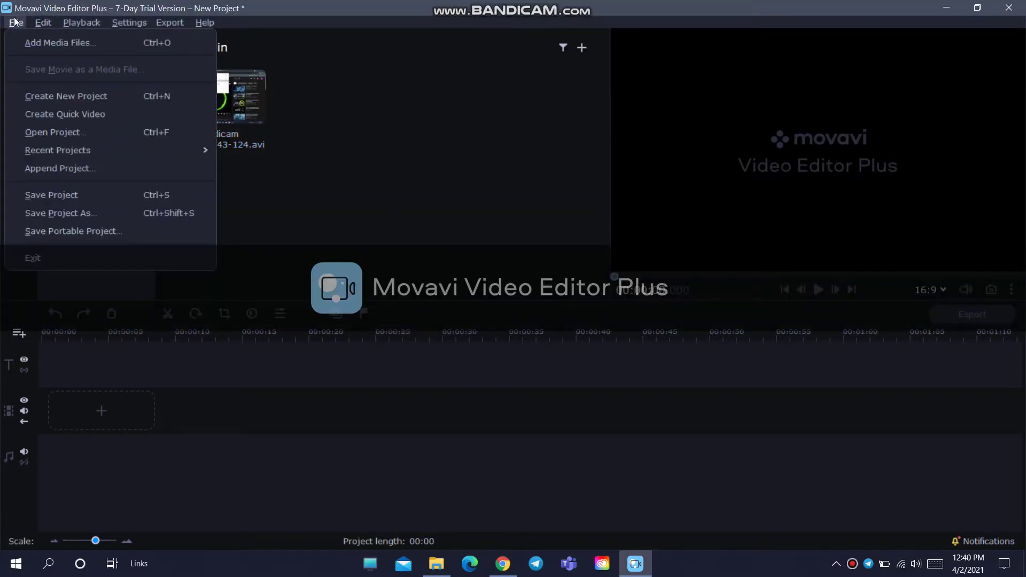
pyautogui.click(19, 42)
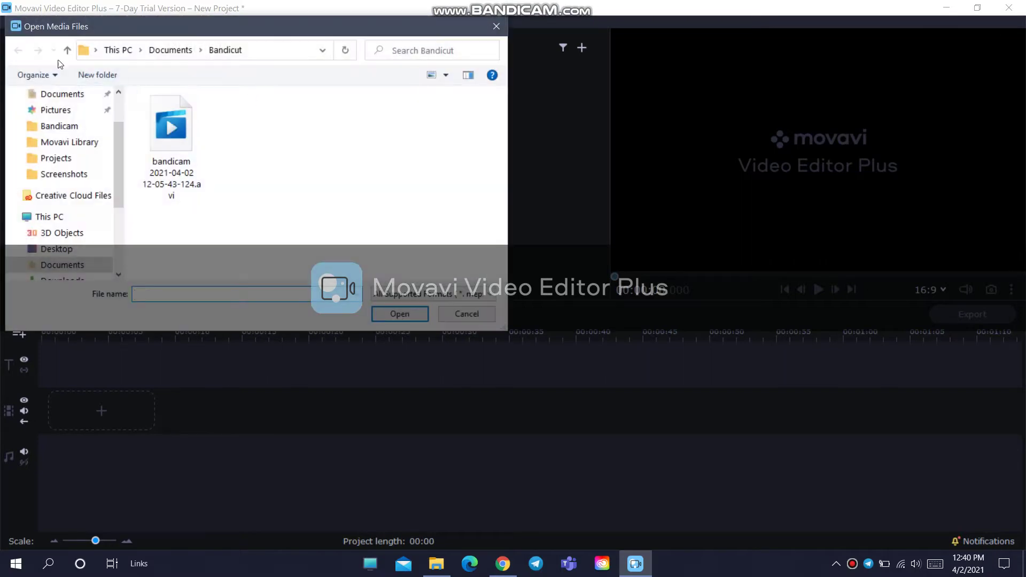
pyautogui.click(67, 51)
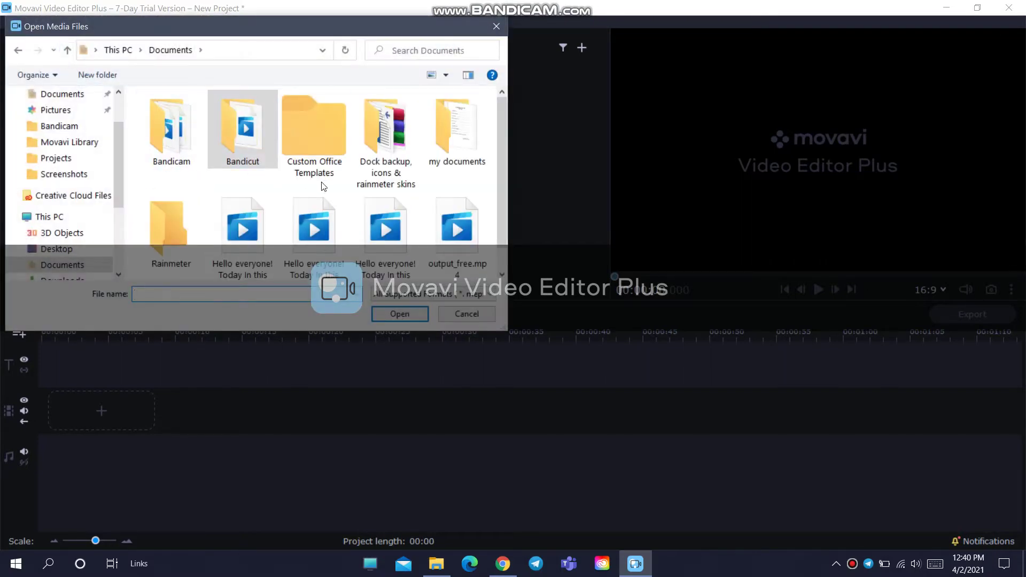
pyautogui.scroll(-1, 323, 185)
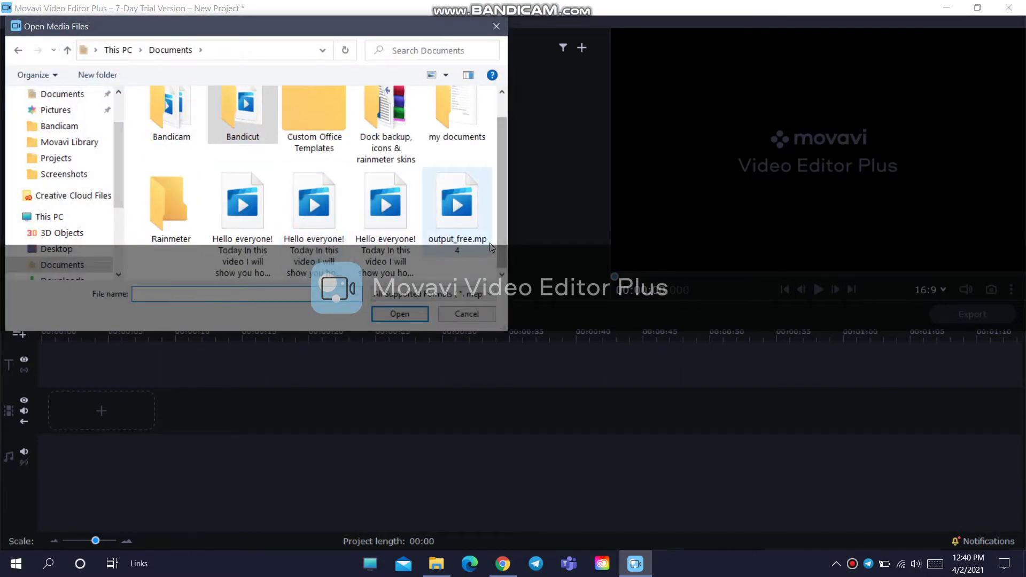
pyautogui.moveTo(491, 247); pyautogui.dragTo(230, 178)
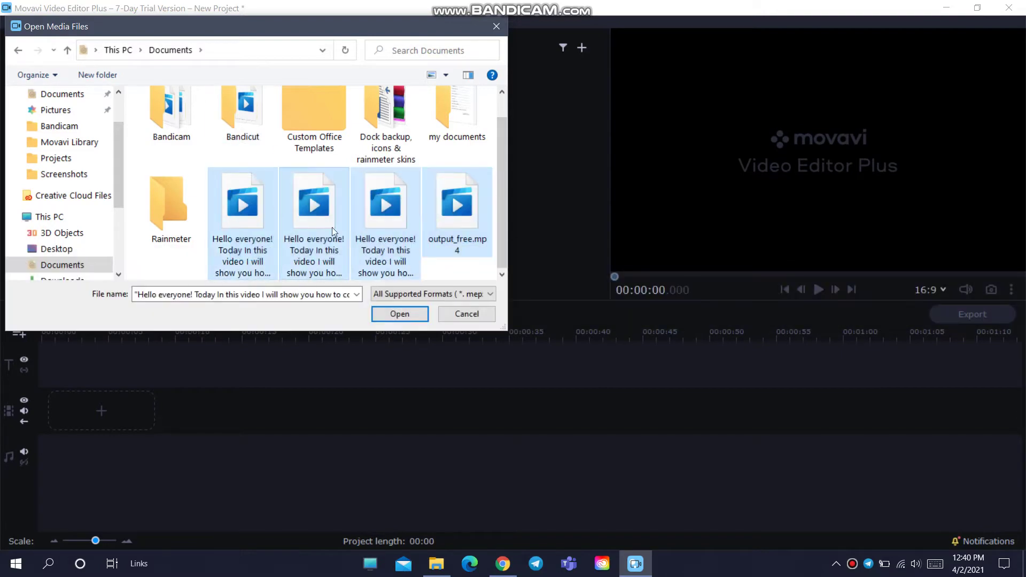
pyautogui.click(390, 309)
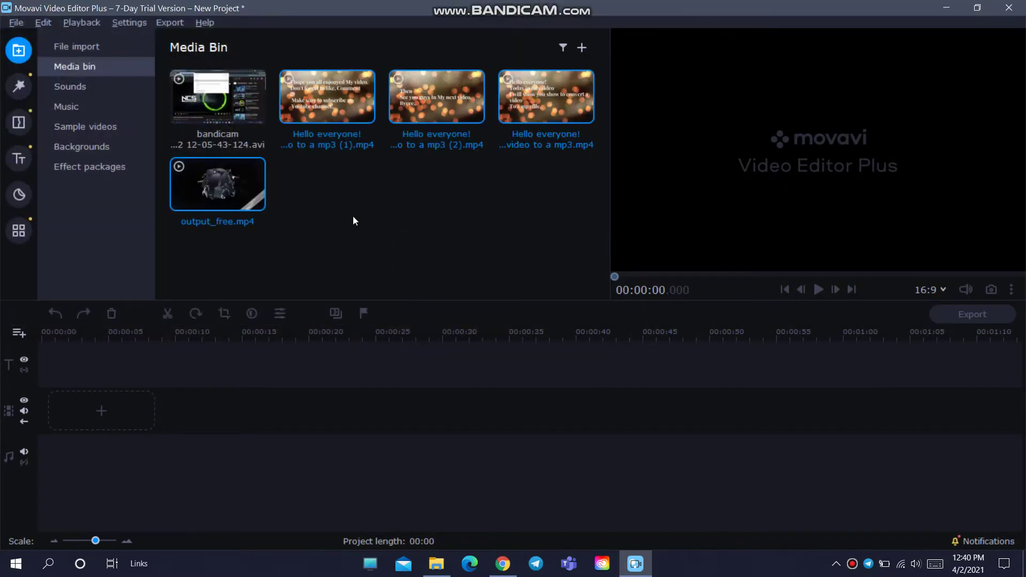
pyautogui.click(353, 217)
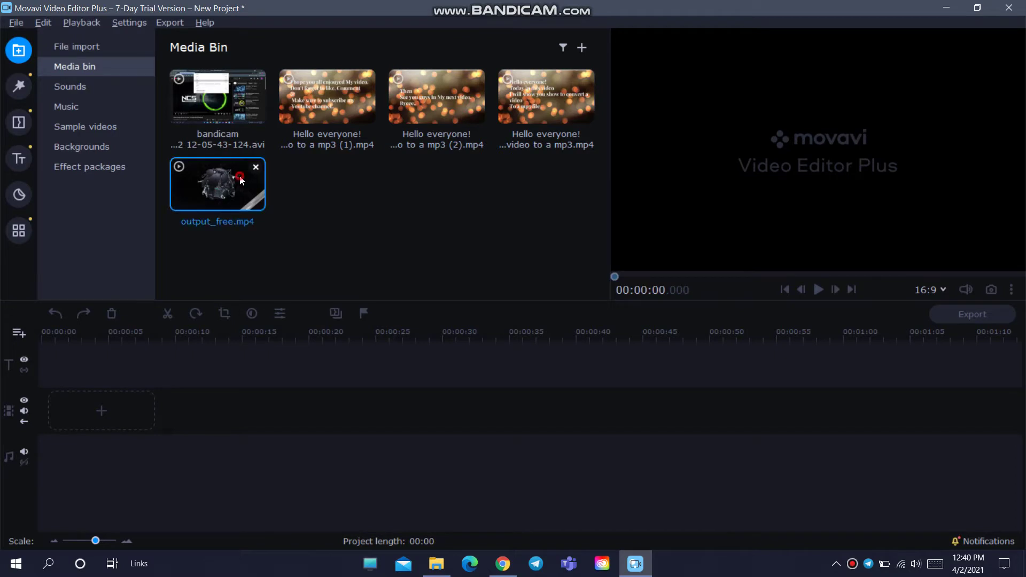
# - Place output_free.mp4 at the start of the video track and play it back
pyautogui.moveTo(240, 181); pyautogui.dragTo(49, 389)
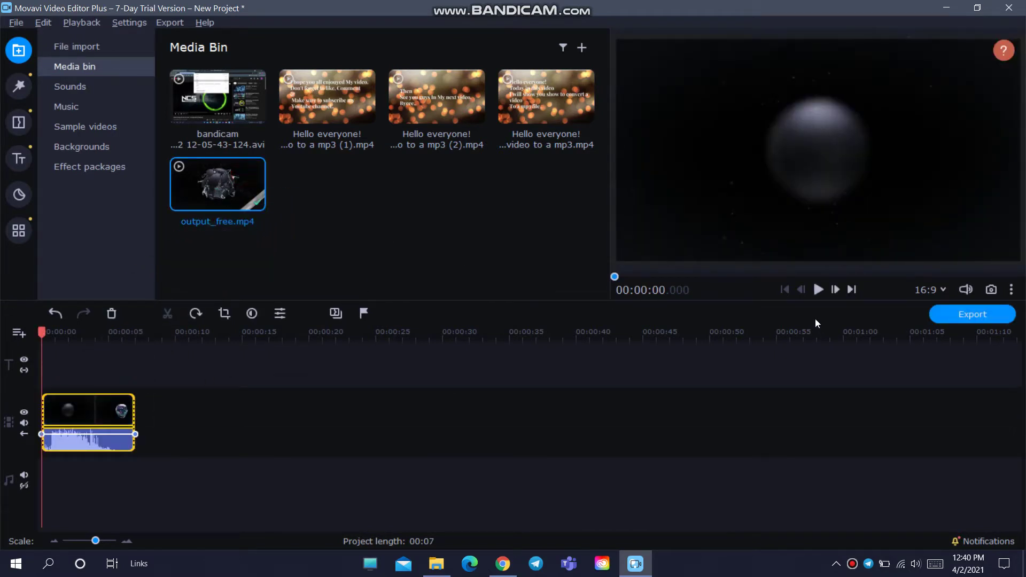
pyautogui.click(817, 295)
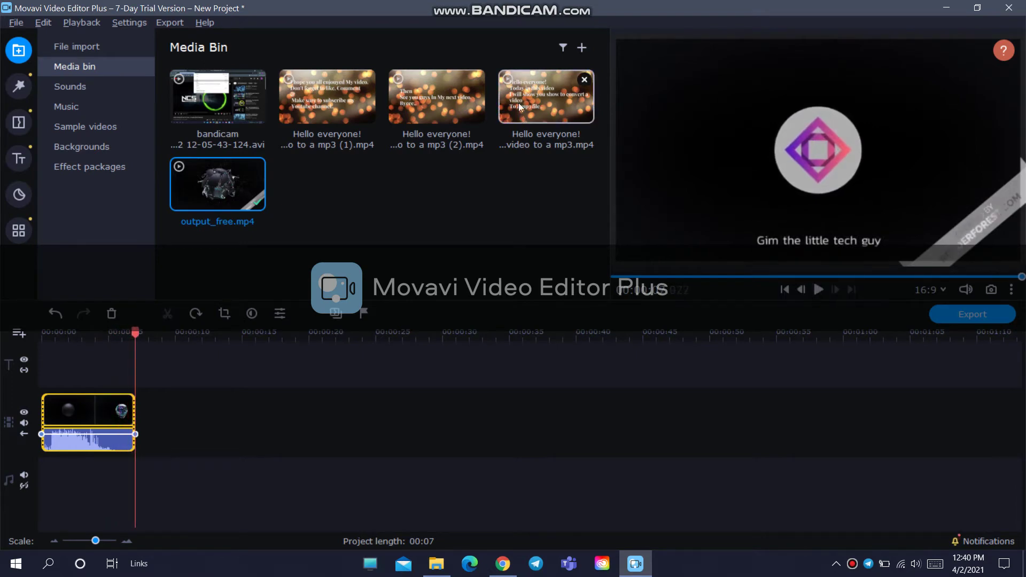
# - Add the "Hello everyone!" greeting clip after the intro and trim its end to about 00:00:13
pyautogui.moveTo(523, 92); pyautogui.dragTo(142, 400)
pyautogui.moveTo(265, 438); pyautogui.dragTo(213, 444)
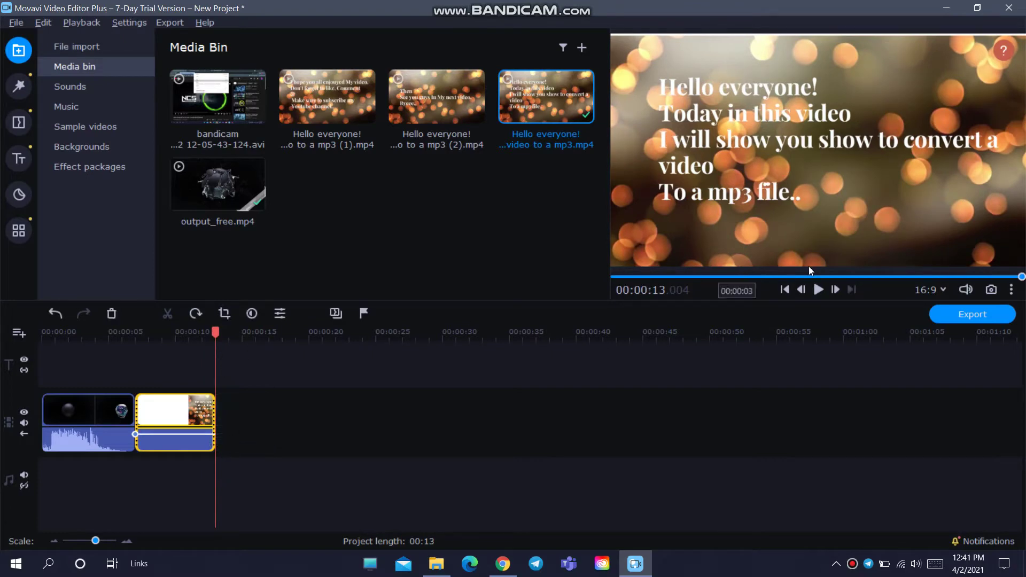
pyautogui.click(810, 292)
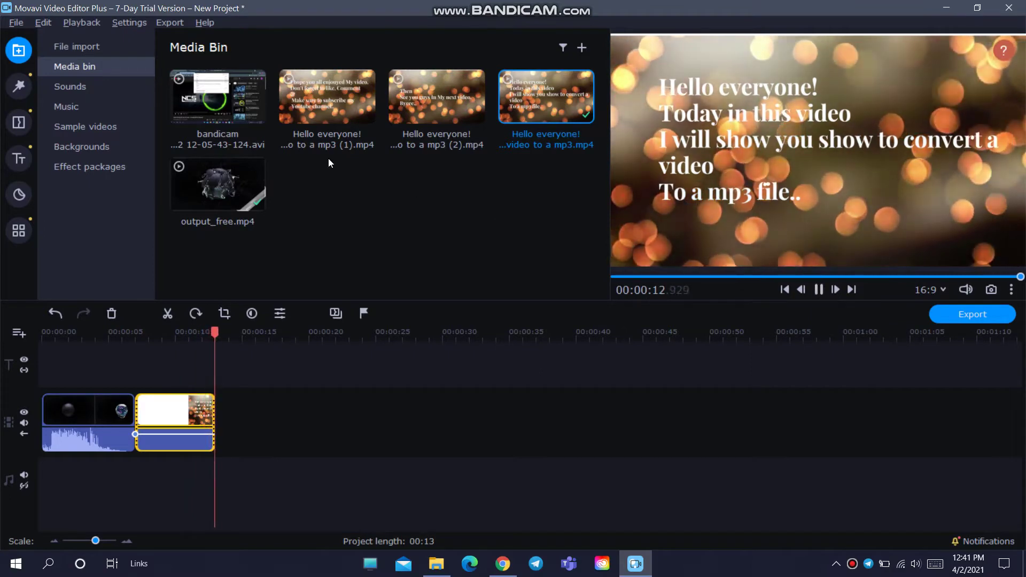
# - Add the bandicam screen recording after the greeting clip and lower its audio volume
pyautogui.moveTo(217, 110); pyautogui.dragTo(223, 409)
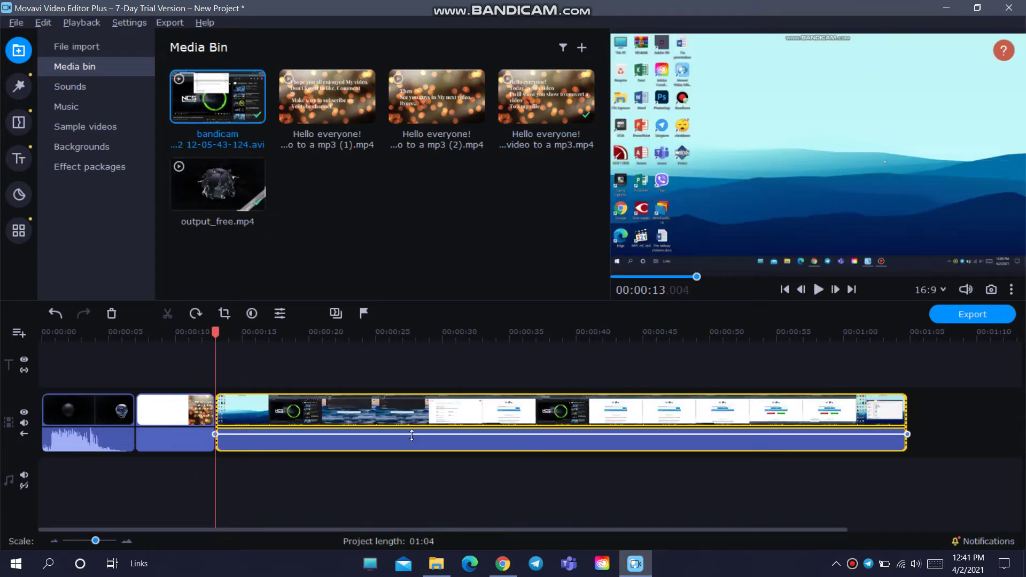
pyautogui.moveTo(412, 435); pyautogui.dragTo(411, 460)
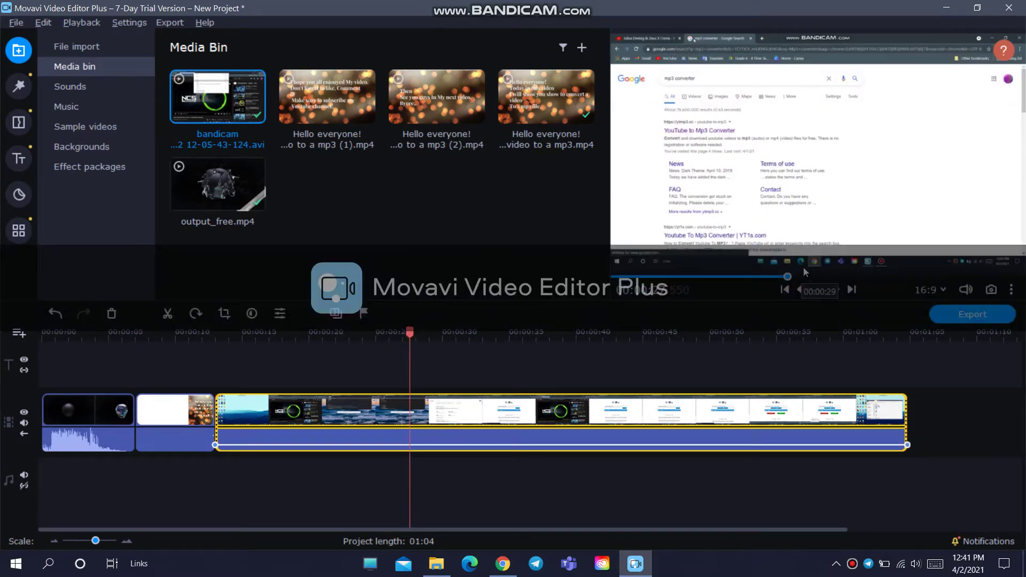
# - Preview the timeline from the beginning, pausing to step forward frame by frame in the intro before resuming playback
pyautogui.click(785, 288)
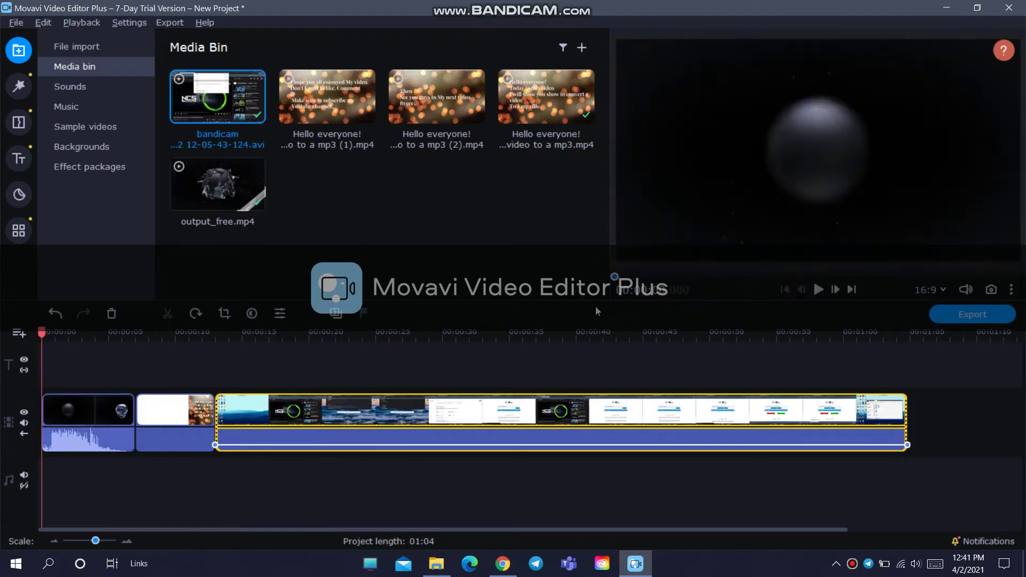
pyautogui.click(819, 290)
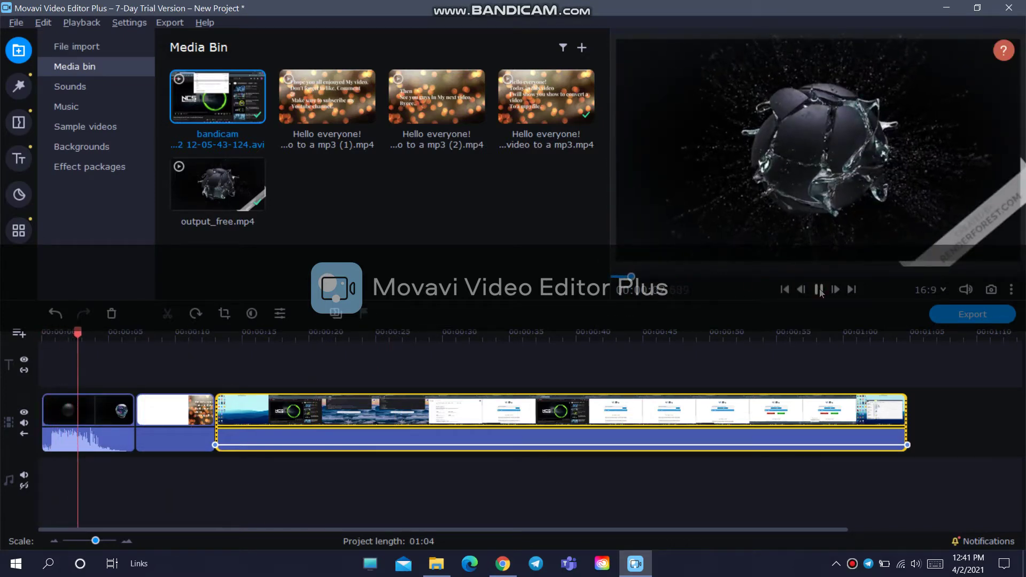
pyautogui.click(820, 290)
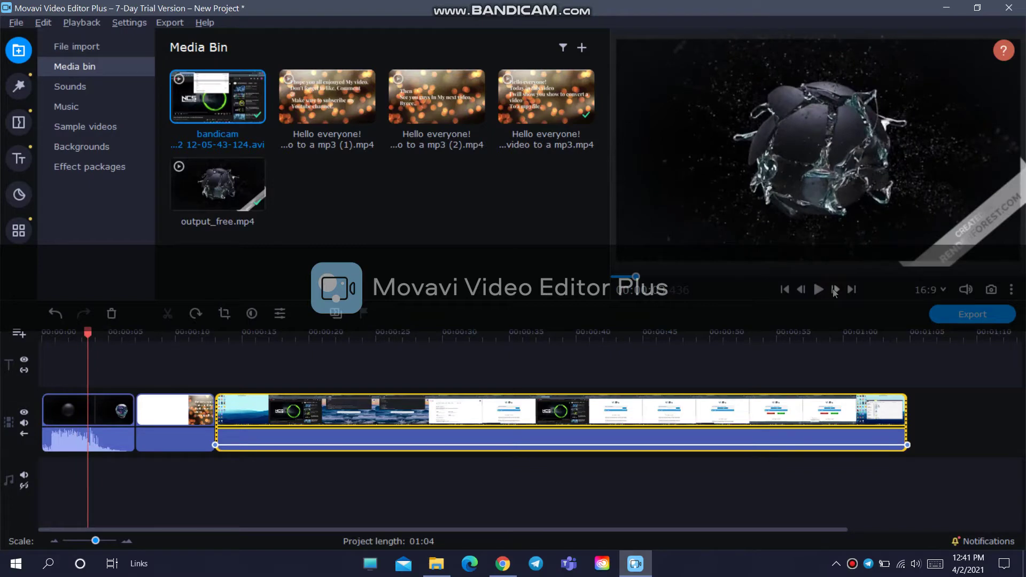
pyautogui.click(835, 289)
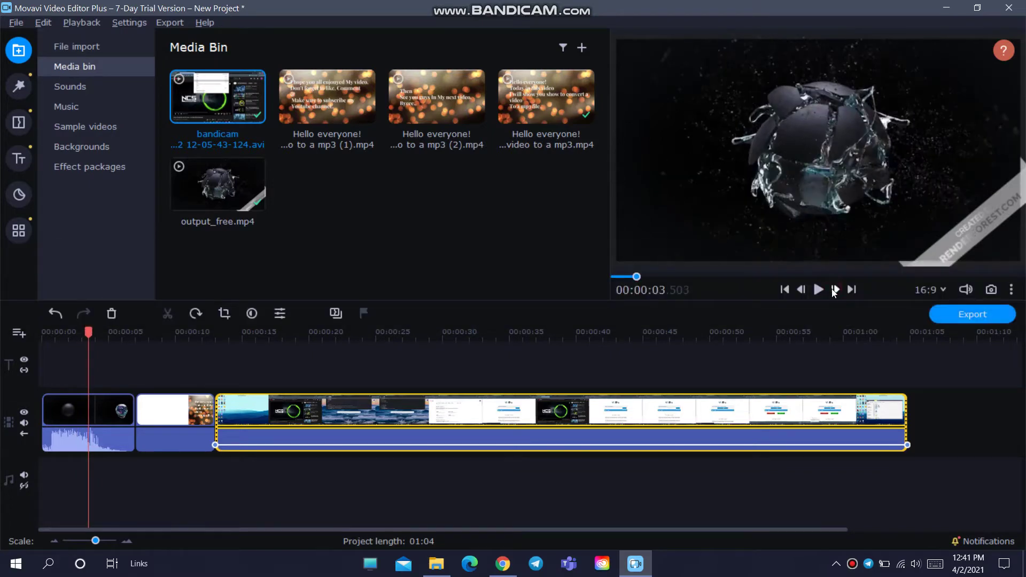
pyautogui.click(834, 290)
pyautogui.click(834, 290)
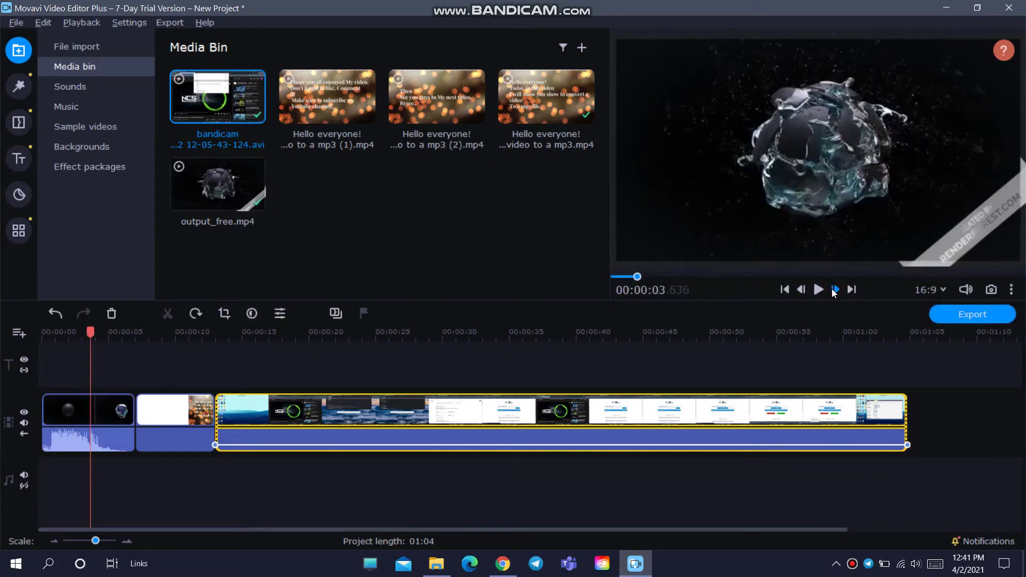
pyautogui.click(834, 289)
pyautogui.click(819, 290)
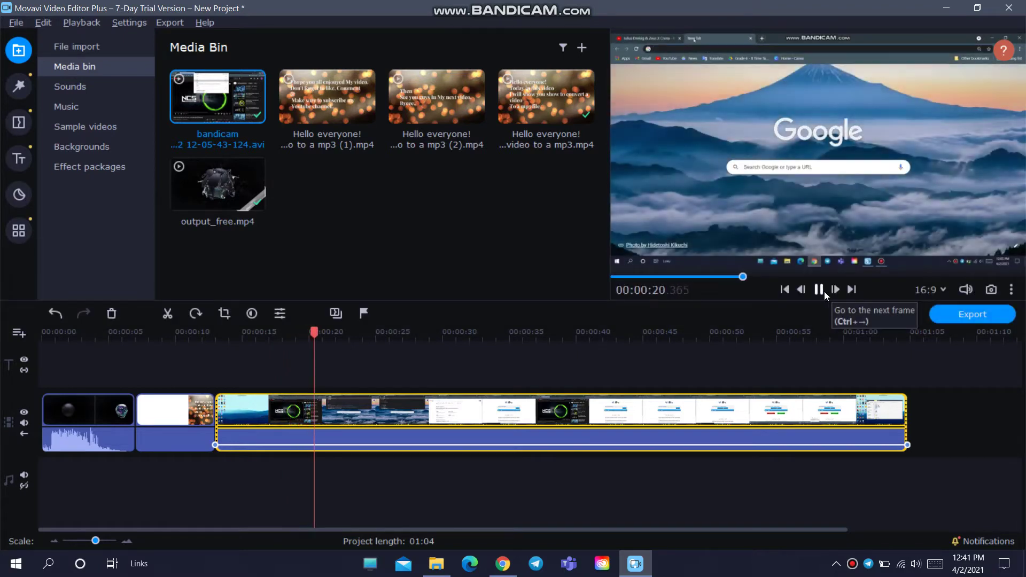
pyautogui.click(820, 290)
# - Add the "Hello everyone!" (1).mp4 clip after the screen recording and trim its end to about 00:01:11
pyautogui.moveTo(285, 130); pyautogui.dragTo(918, 401)
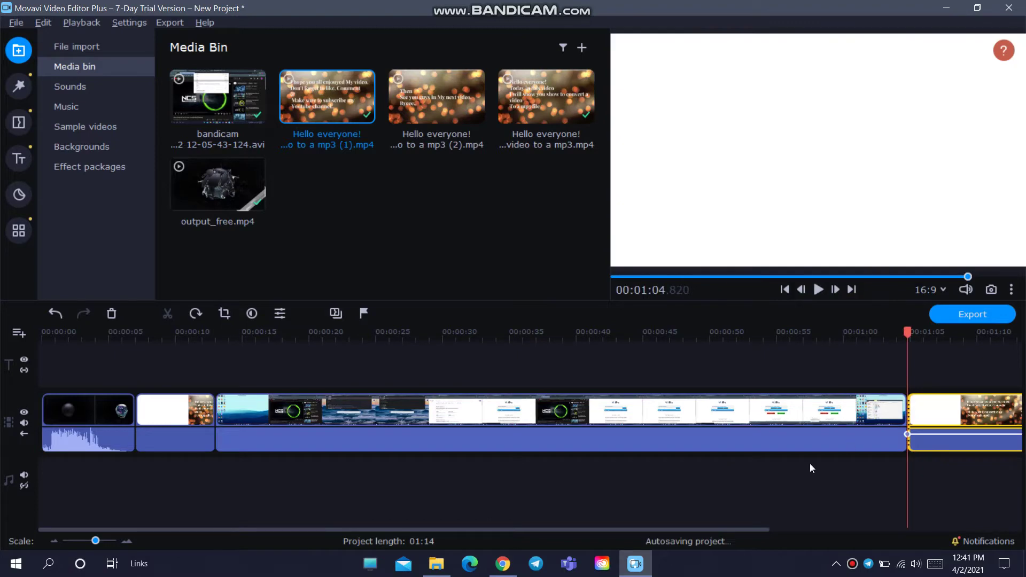
pyautogui.click(641, 527)
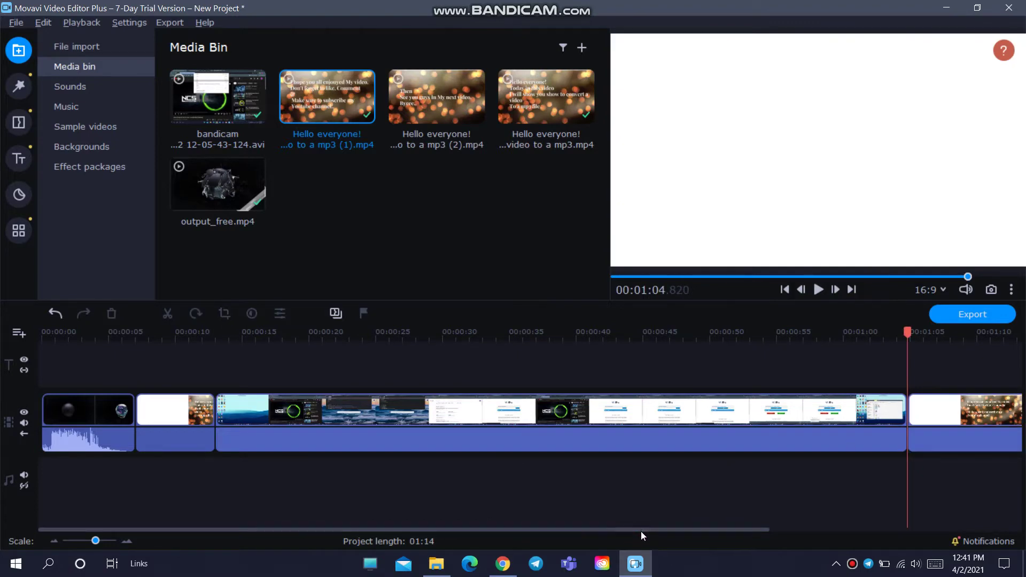
pyautogui.moveTo(640, 531); pyautogui.dragTo(827, 525)
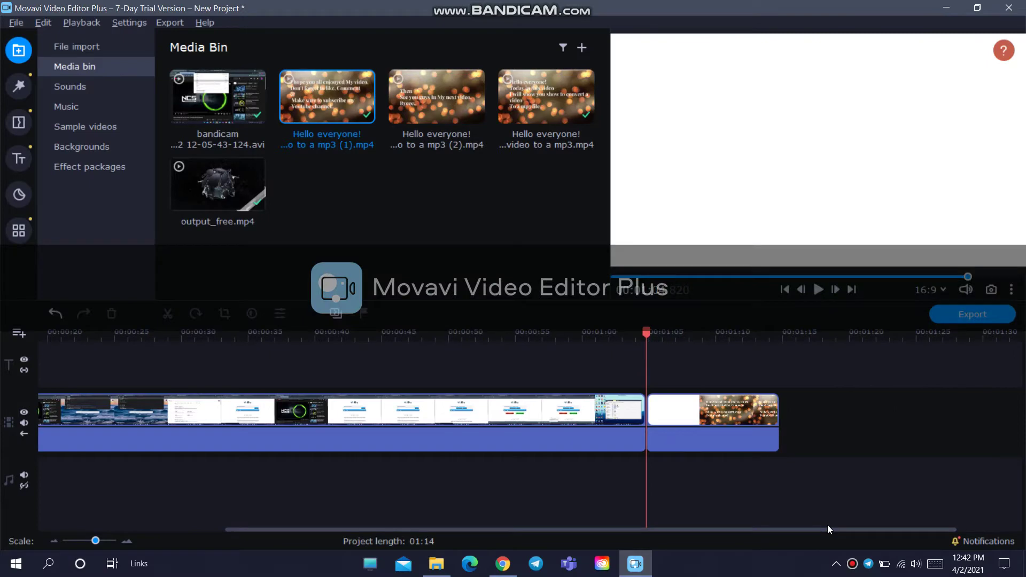
pyautogui.click(777, 430)
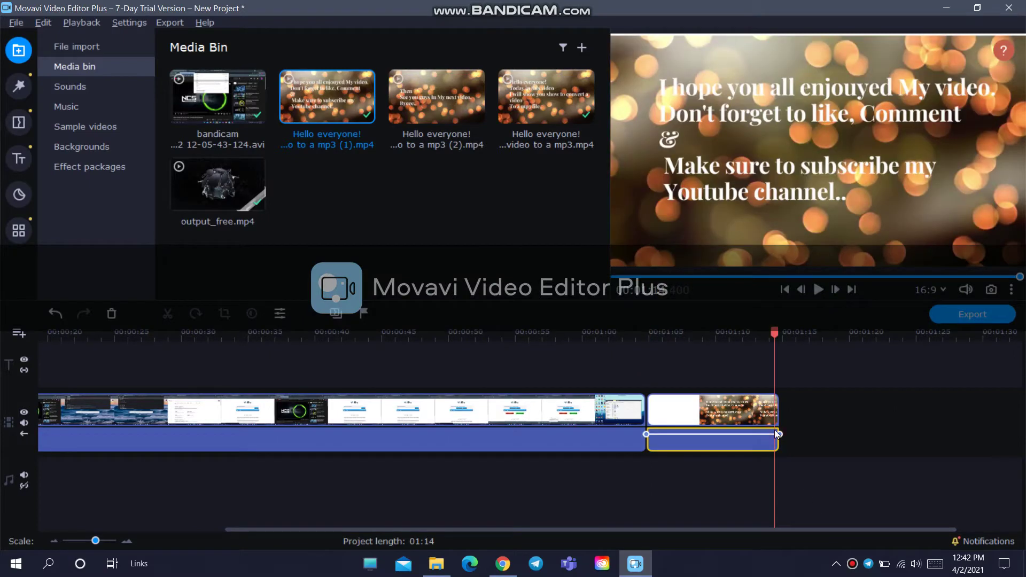
pyautogui.moveTo(780, 432)
pyautogui.mouseDown()
pyautogui.moveTo(784, 453)
pyautogui.moveTo(779, 441)
pyautogui.mouseUp()
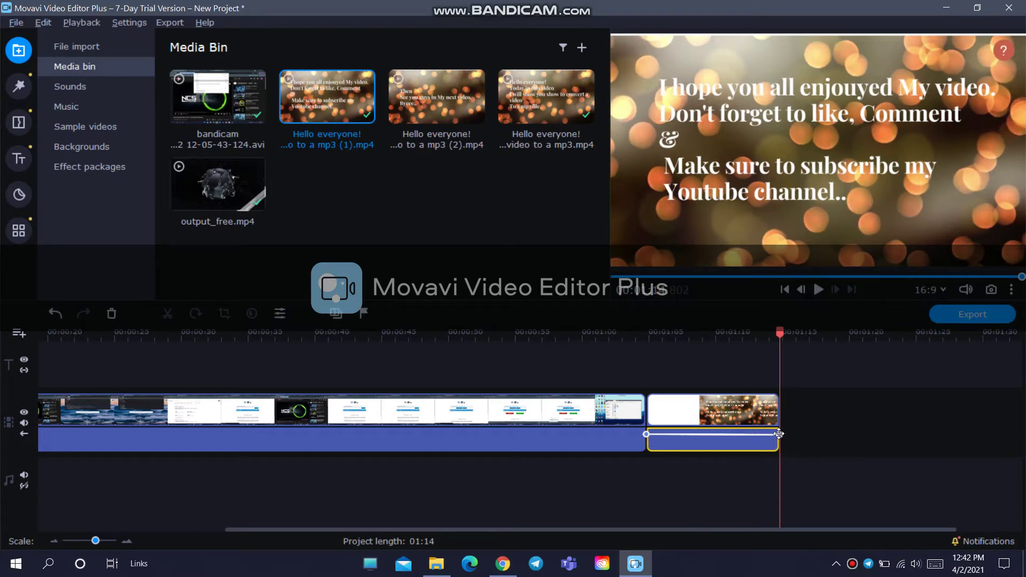
pyautogui.moveTo(777, 416); pyautogui.dragTo(725, 397)
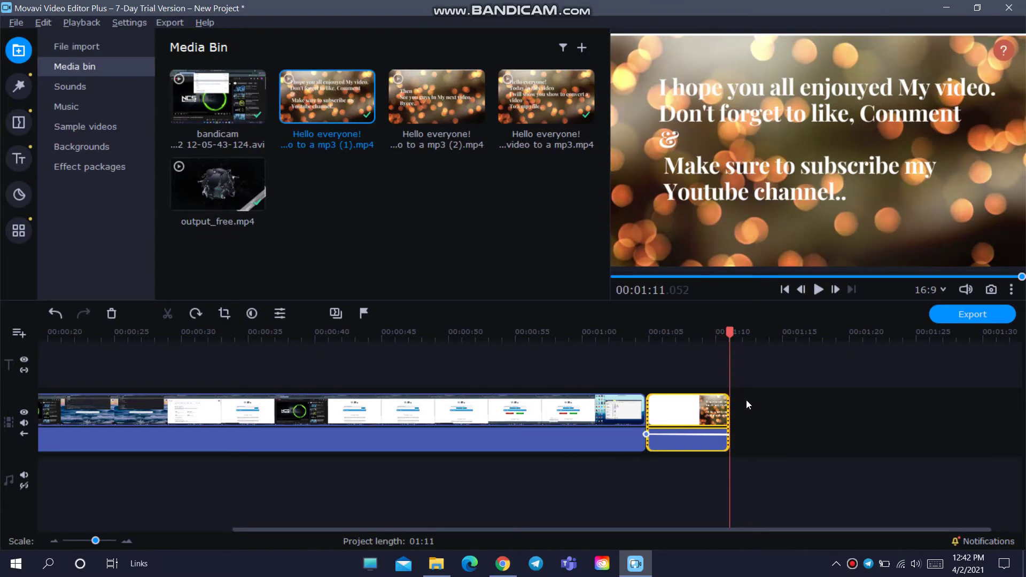
# - Add the "Hello everyone!" (2).mp4 farewell clip at the end of the timeline and trim its end to about 00:01:16
pyautogui.moveTo(443, 98); pyautogui.dragTo(735, 396)
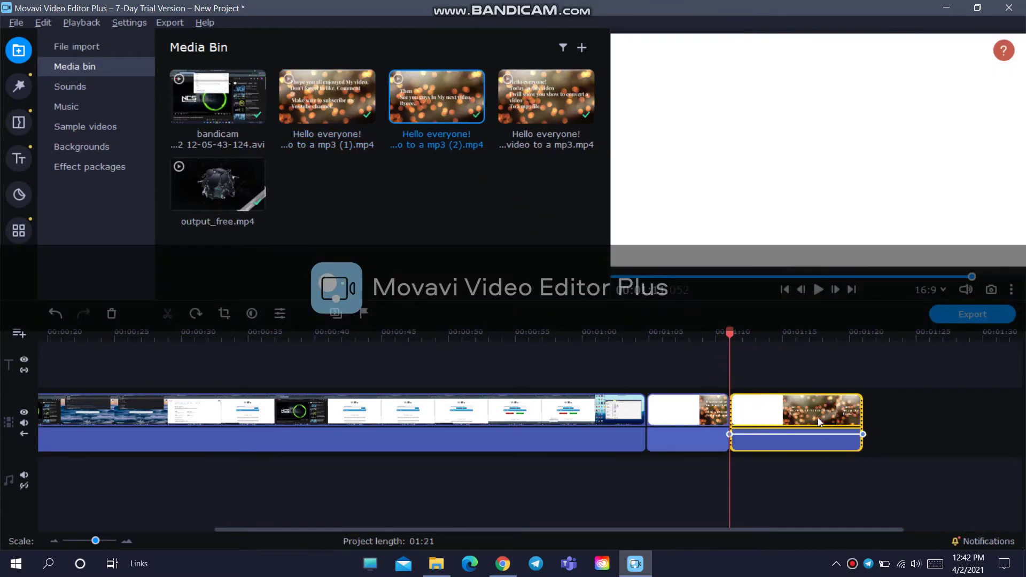
pyautogui.click(847, 419)
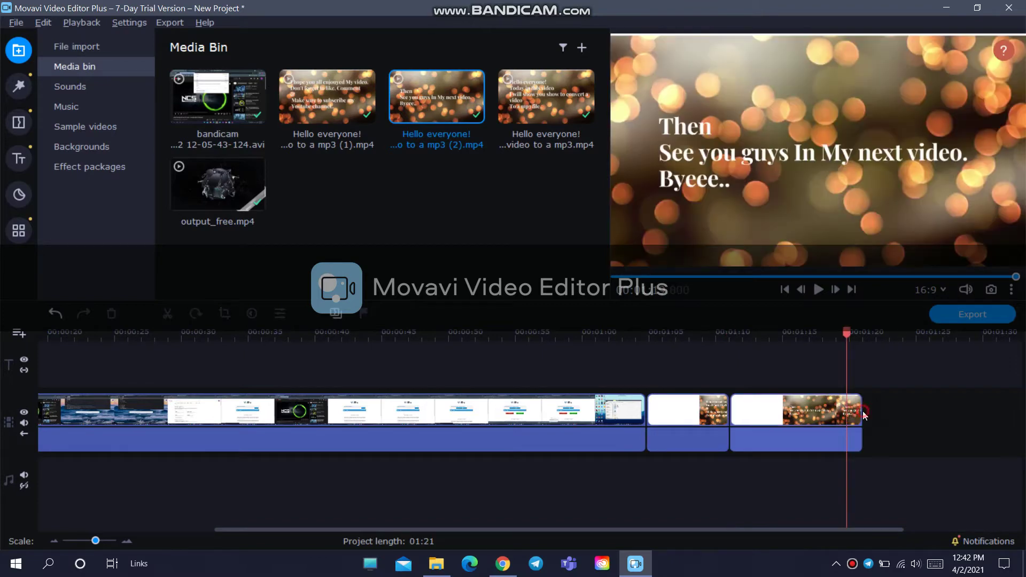
pyautogui.click(841, 419)
pyautogui.moveTo(862, 413); pyautogui.dragTo(808, 415)
pyautogui.hscroll(3, 785, 372)
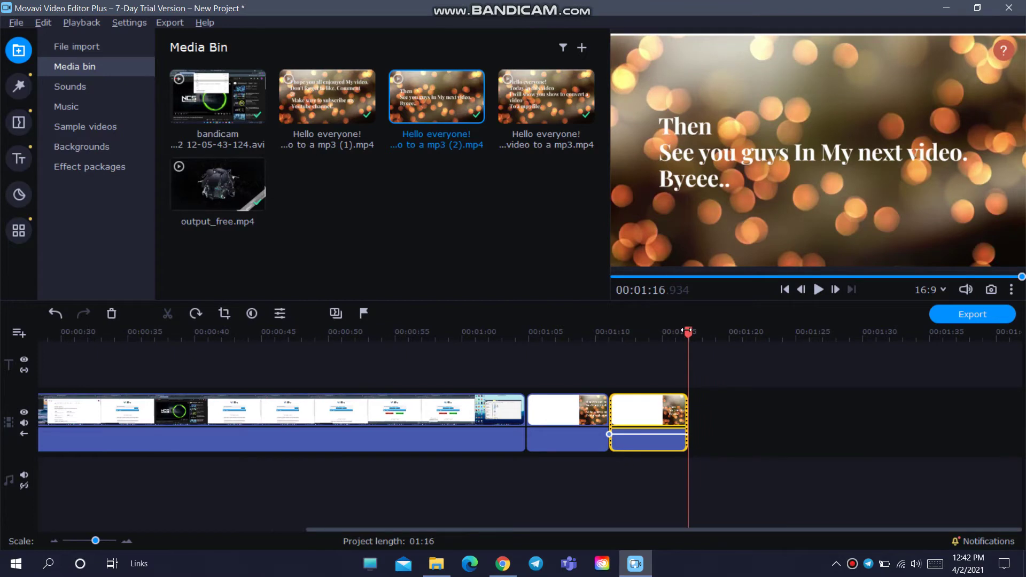
# - Play the assembled timeline briefly from its beginning, pausing during the intro clip
pyautogui.hscroll(-10, 682, 407)
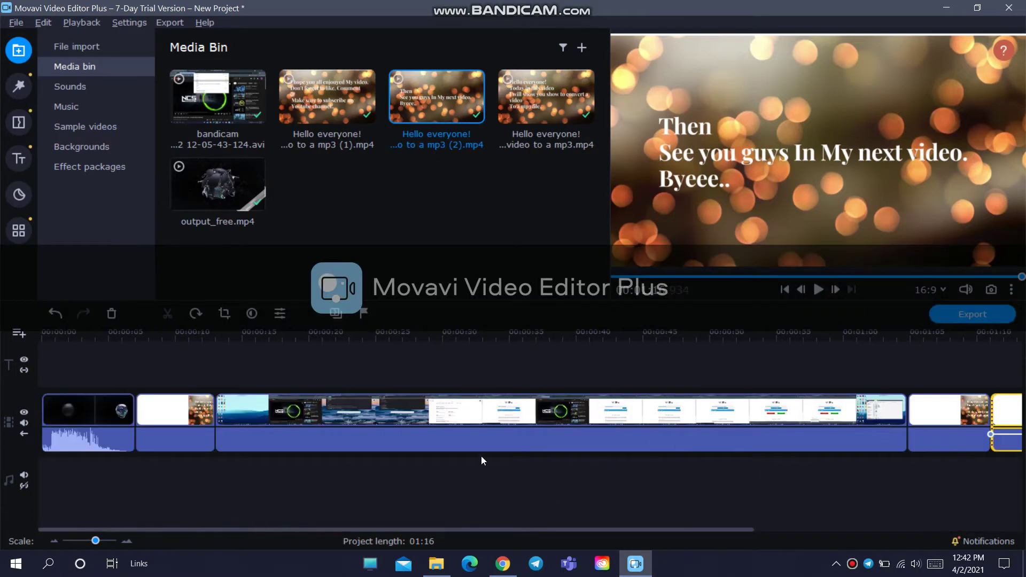
pyautogui.click(818, 290)
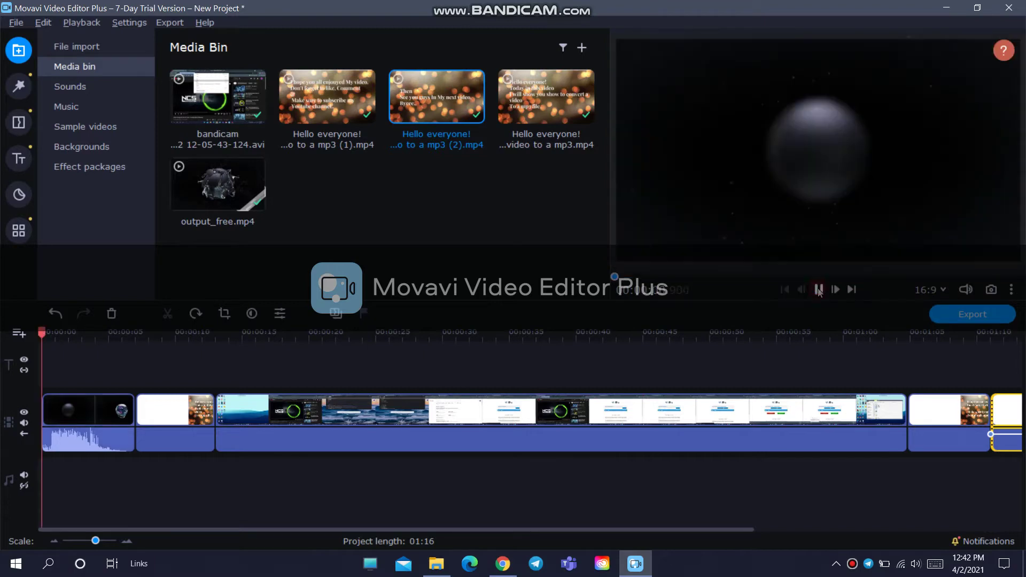
pyautogui.click(819, 290)
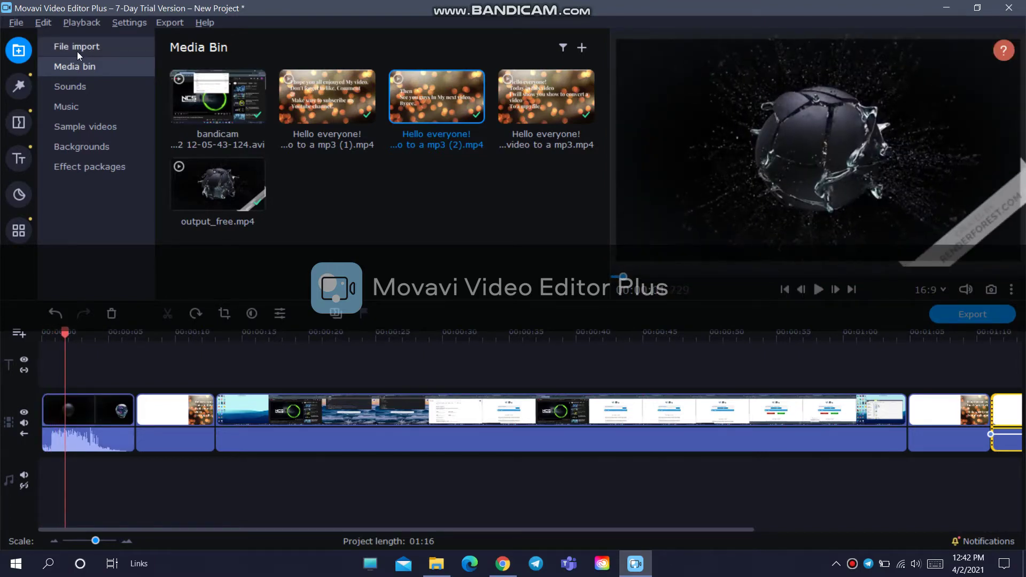
# - Browse the built-in sound and music collections, then download and preview the Laugh track sound
pyautogui.click(60, 82)
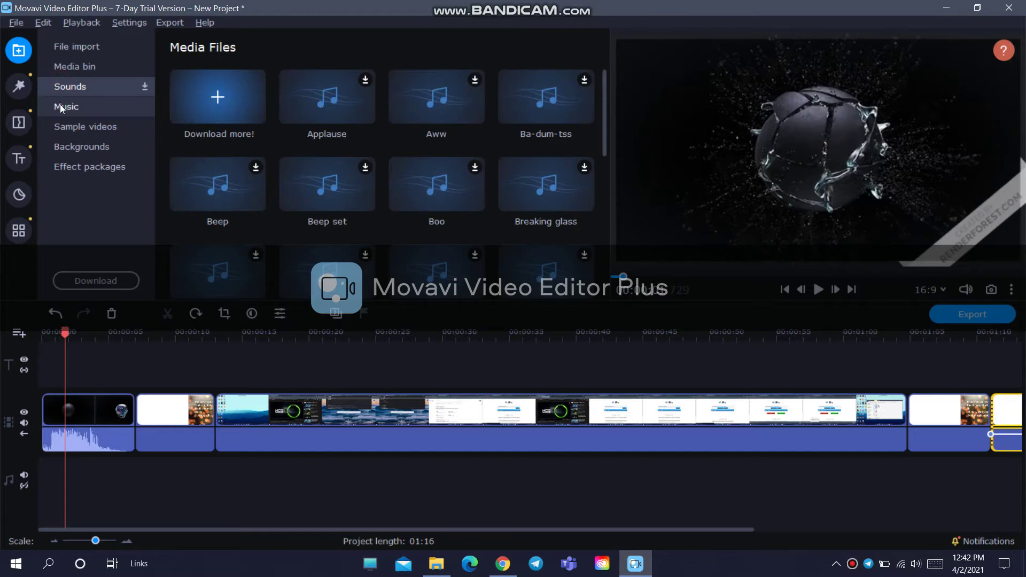
pyautogui.click(60, 105)
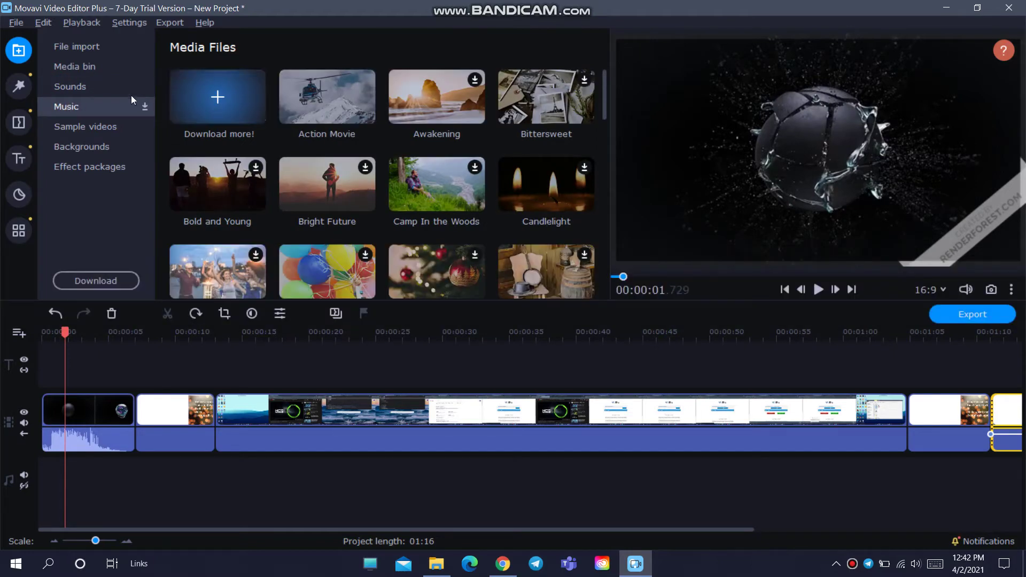
pyautogui.click(131, 92)
pyautogui.scroll(-2, 359, 120)
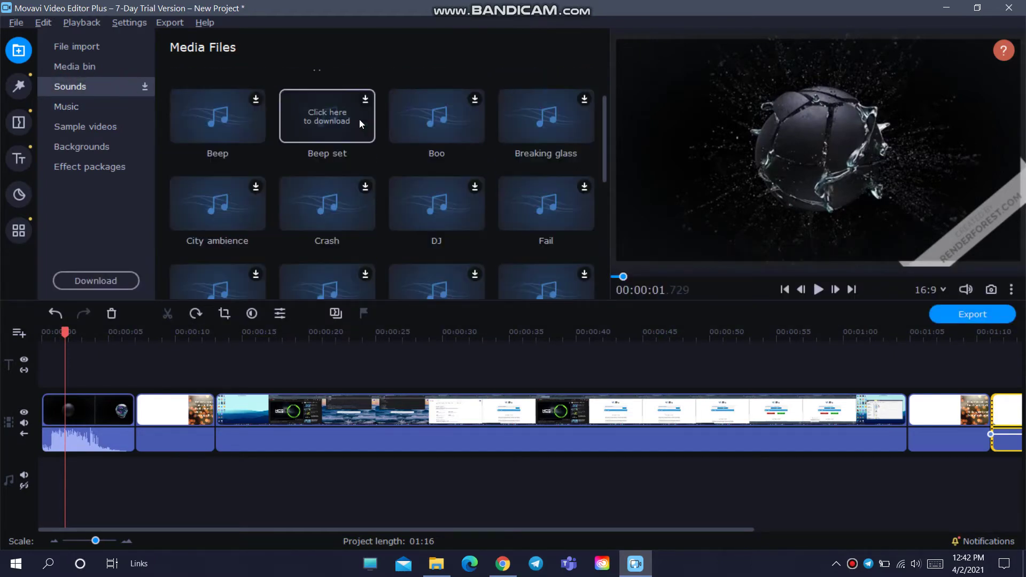
pyautogui.scroll(-3, 360, 119)
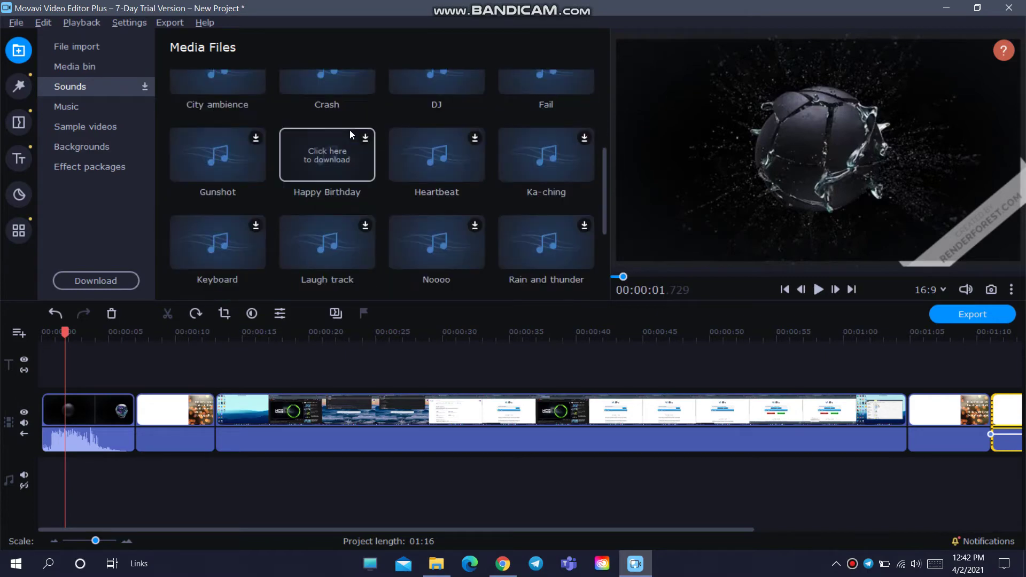
pyautogui.scroll(-1, 349, 130)
pyautogui.click(319, 211)
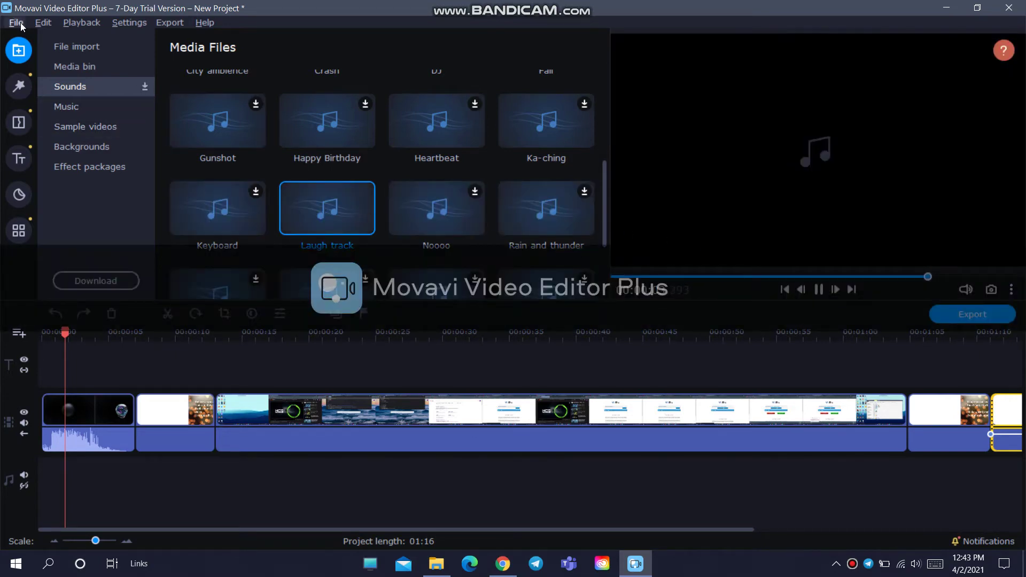
# - Import Electro-Light - Symbolism [NCS Release].mp3 from the Downloads folder into the media bin
pyautogui.click(57, 55)
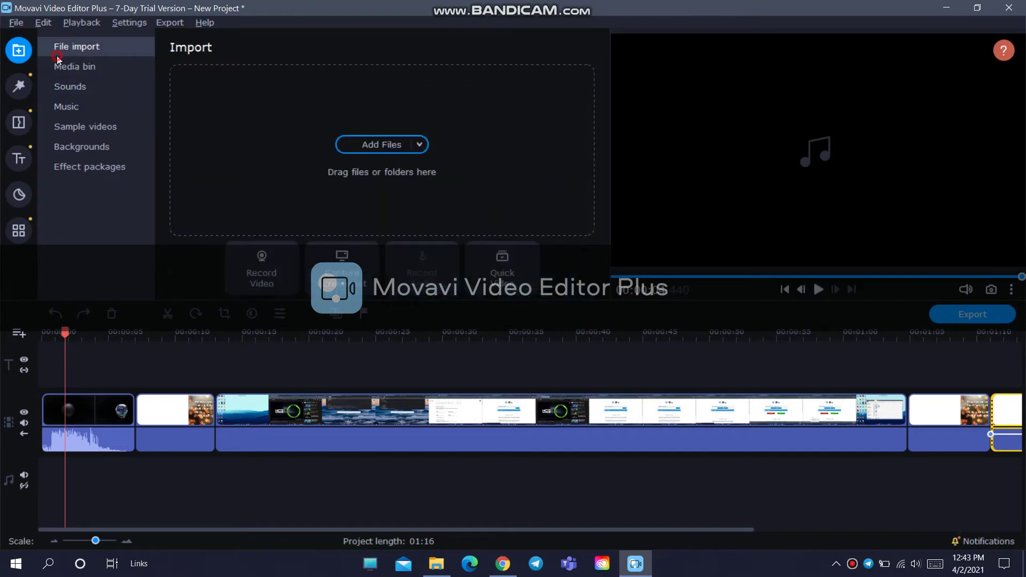
pyautogui.click(16, 22)
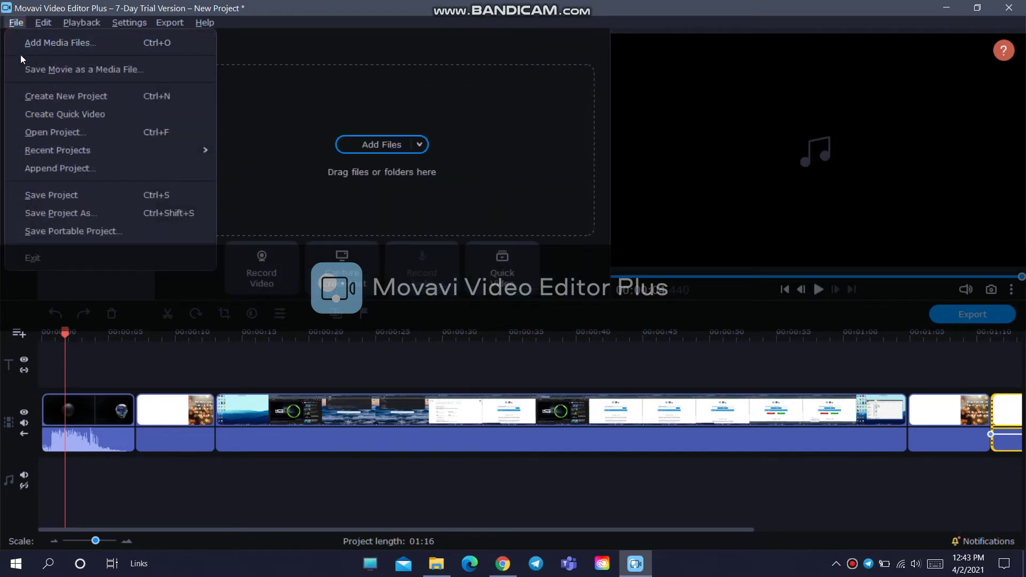
pyautogui.click(25, 48)
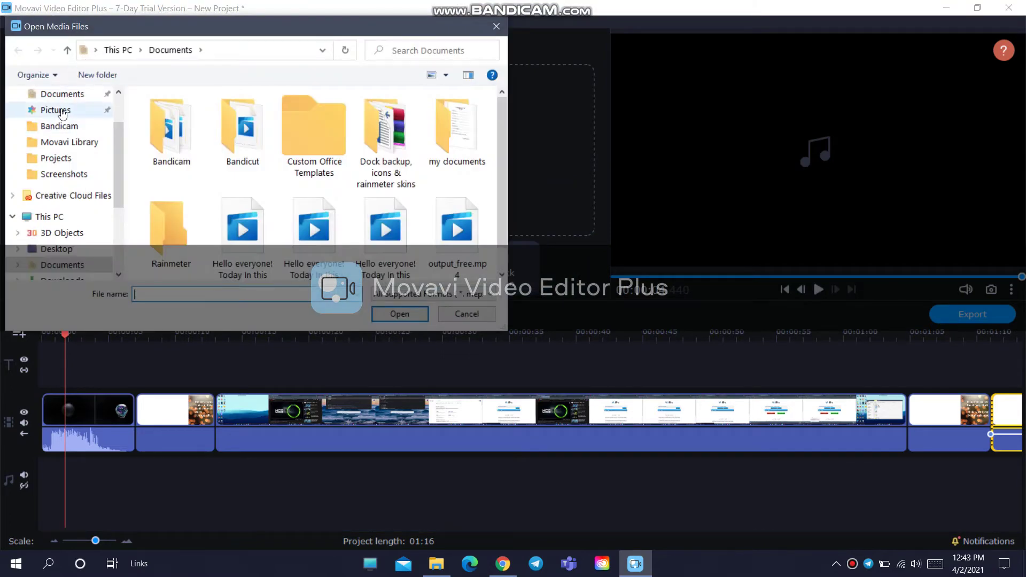
pyautogui.scroll(-1, 61, 278)
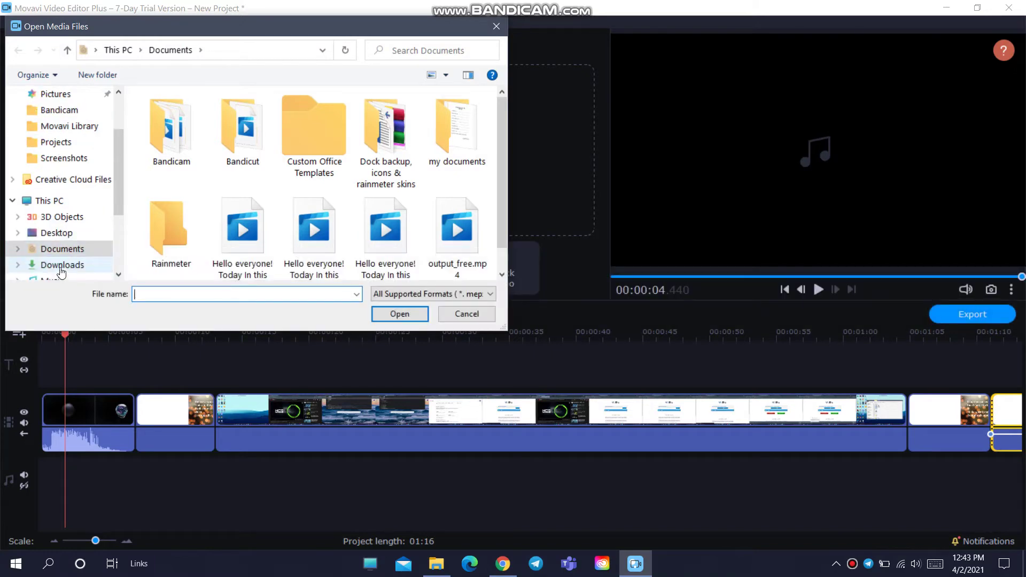
pyautogui.click(60, 268)
pyautogui.click(183, 153)
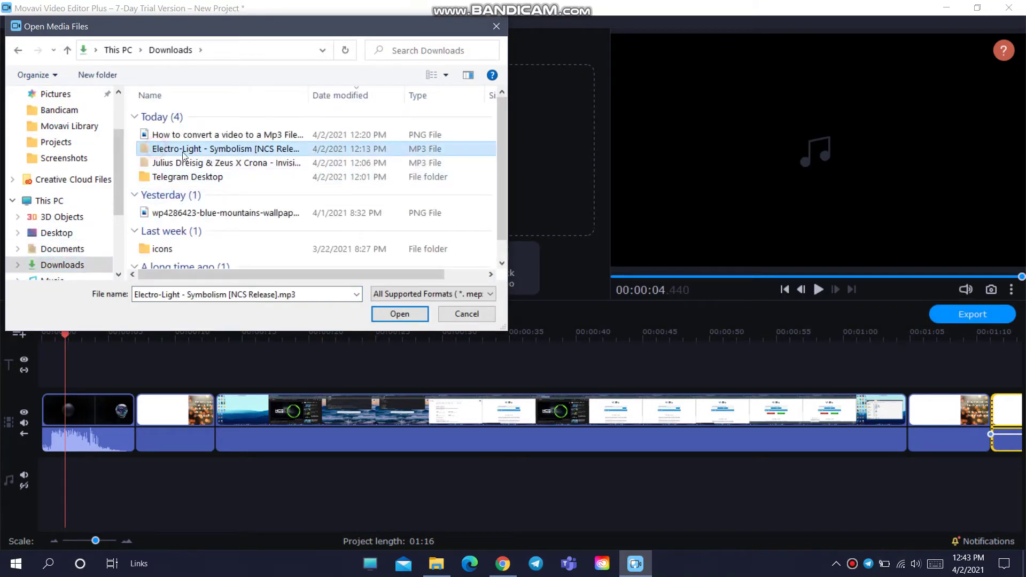
pyautogui.click(400, 314)
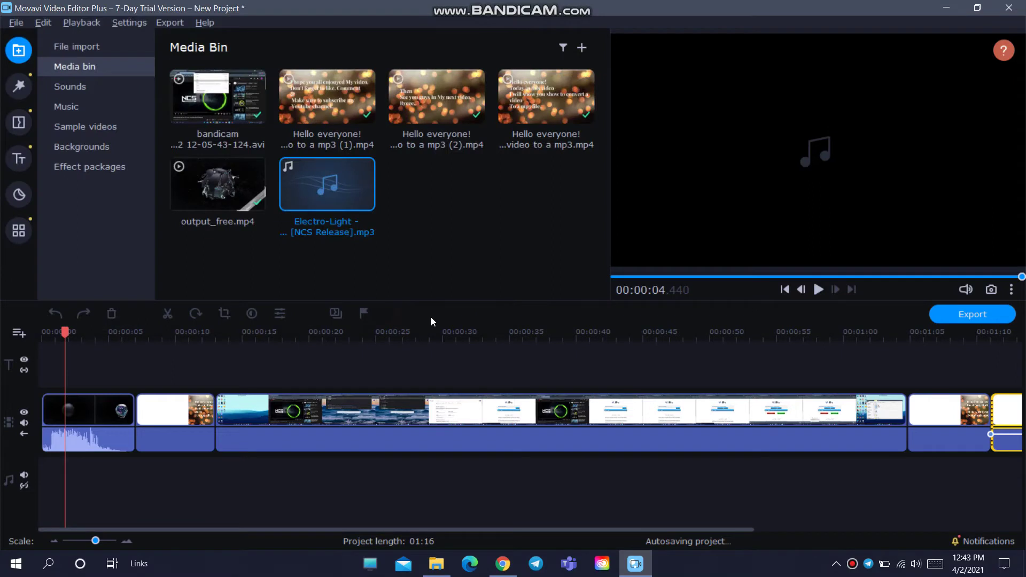
# - Place the Electro-Light song on the audio track starting where the intro clip ends, and play the timeline from its beginning
pyautogui.moveTo(335, 192); pyautogui.dragTo(139, 460)
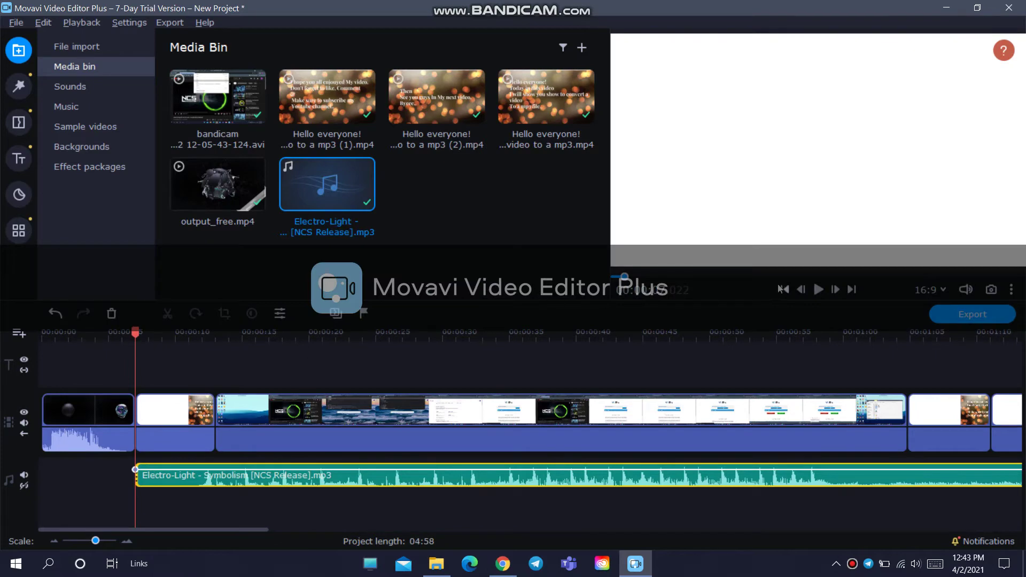
pyautogui.press('Home')
pyautogui.click(820, 290)
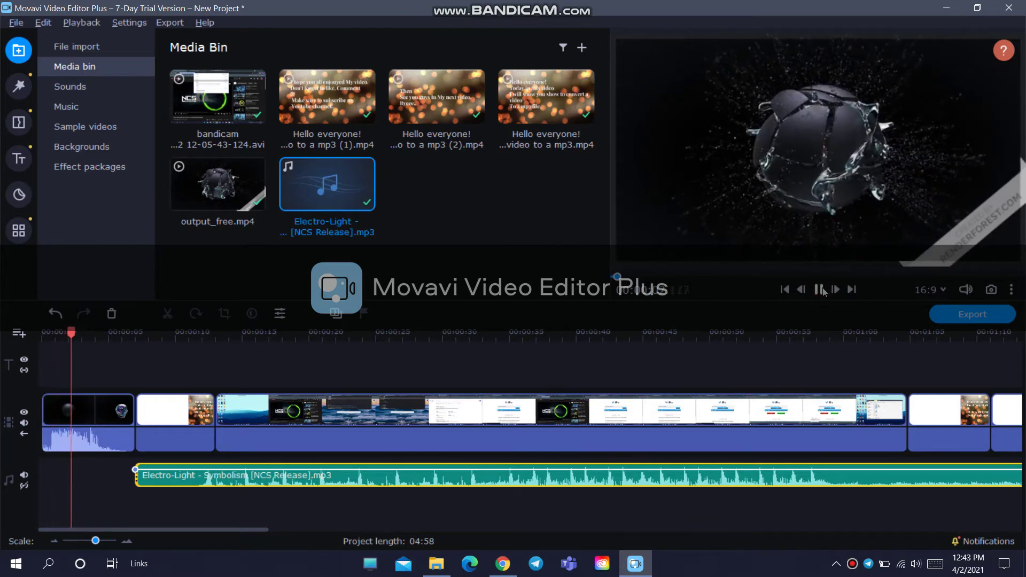
# - Trim the song's end to the end of the last video clip at about 01:16 and preview the timeline
pyautogui.click(260, 526)
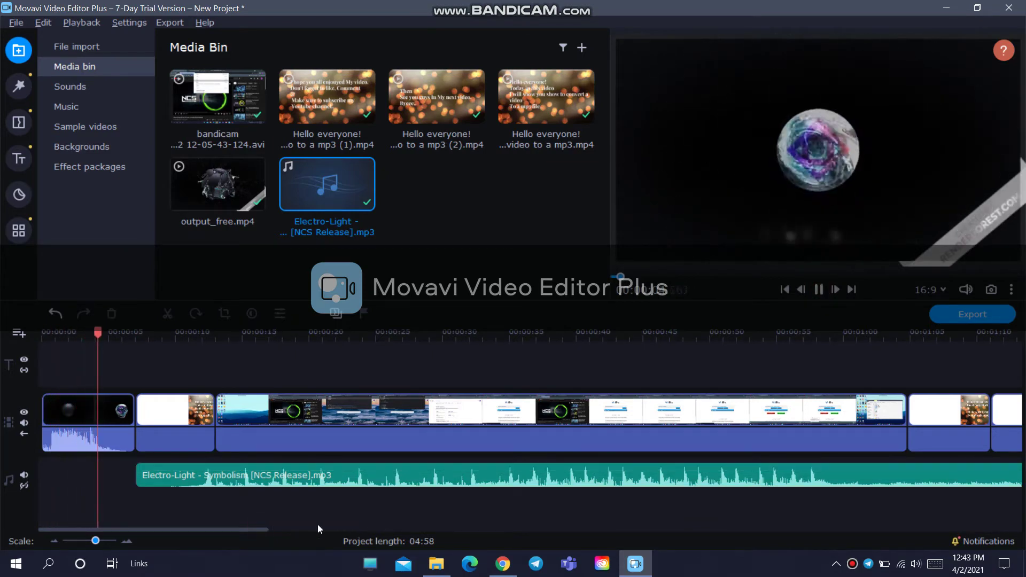
pyautogui.moveTo(260, 529); pyautogui.dragTo(972, 530)
pyautogui.click(852, 476)
pyautogui.press('space')
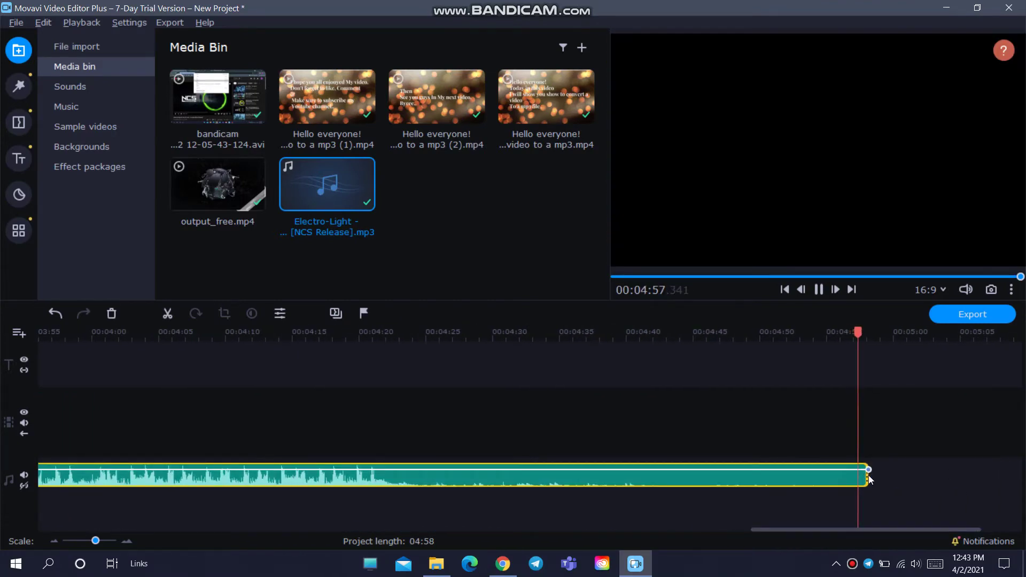
pyautogui.moveTo(864, 477); pyautogui.dragTo(88, 477)
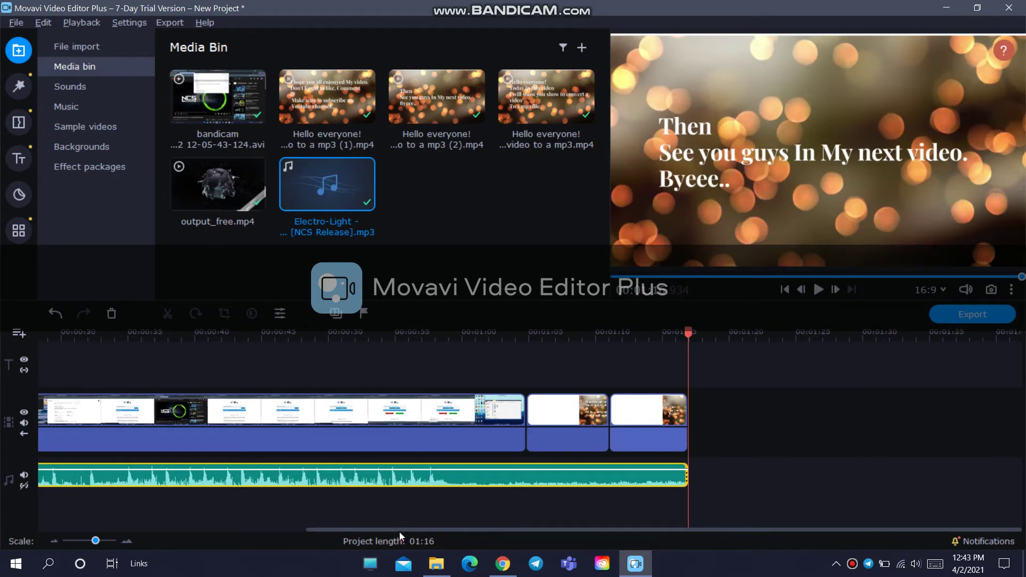
pyautogui.click(820, 290)
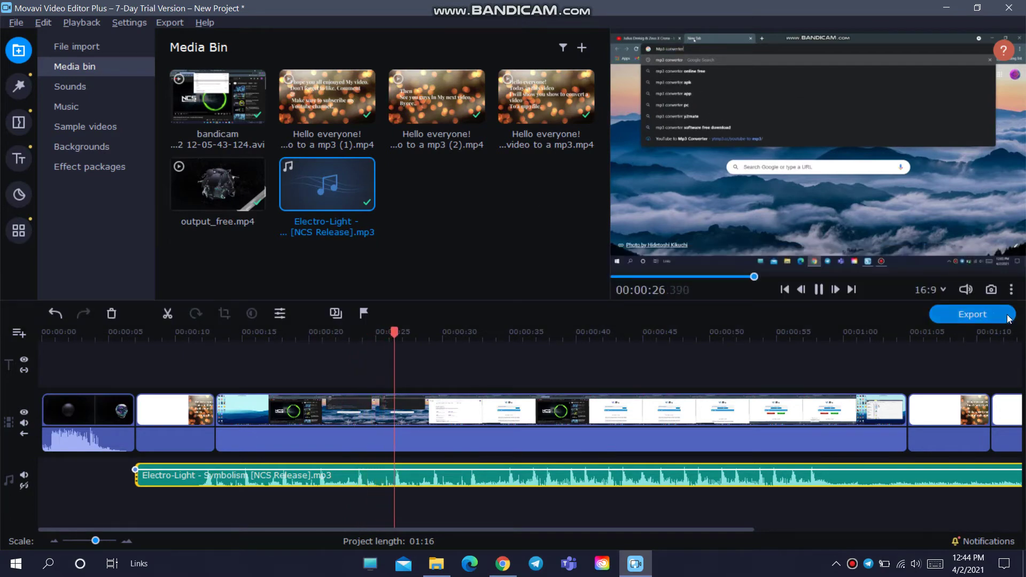
# - Set up a trial-mode MP4 export titled "How to create videos with movavi editor plus"
pyautogui.click(993, 316)
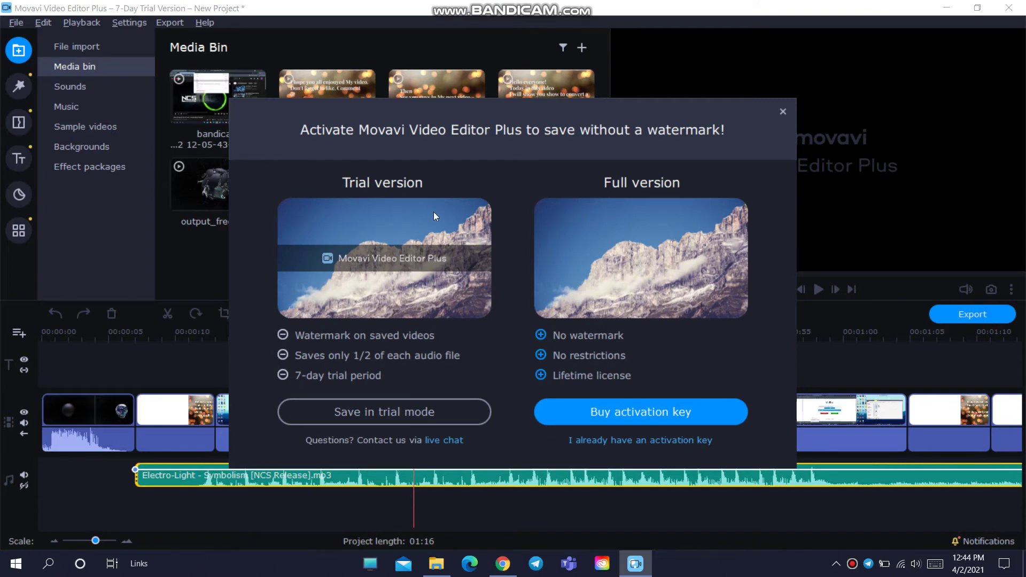
pyautogui.click(435, 412)
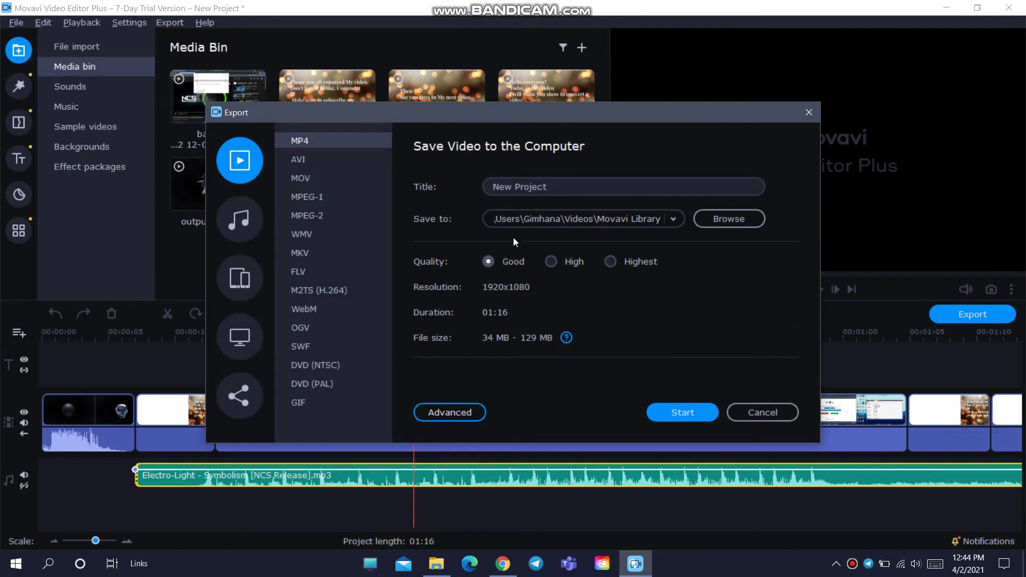
pyautogui.click(555, 188)
pyautogui.press('BackSpace')
pyautogui.press('BackSpace')
pyautogui.press('BackSpace')
pyautogui.press('BackSpace')
pyautogui.press('BackSpace')
pyautogui.press('BackSpace')
pyautogui.press('BackSpace')
pyautogui.press('BackSpace')
pyautogui.press('BackSpace')
pyautogui.press('BackSpace')
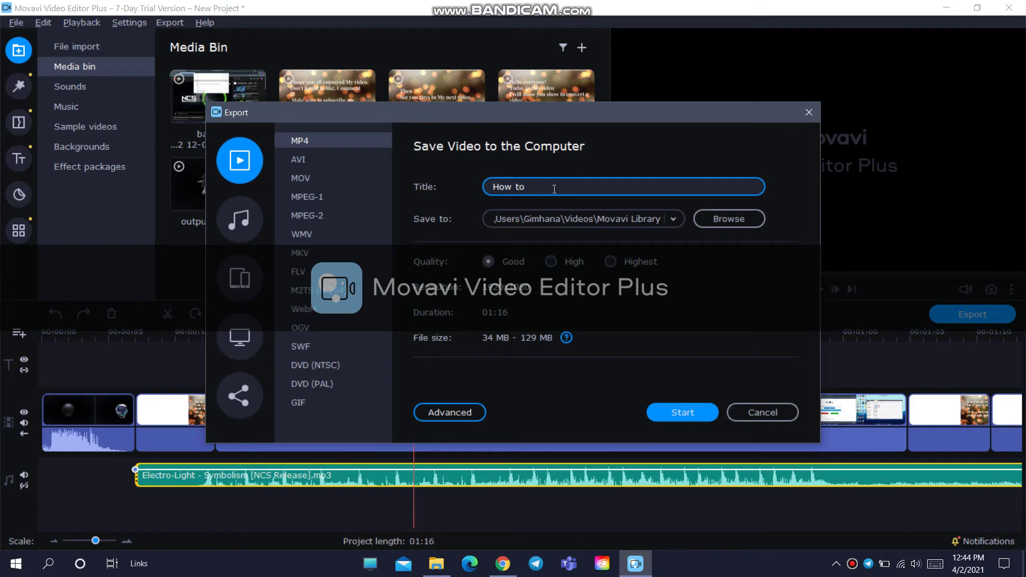
pyautogui.write('How to create videos with movavi')
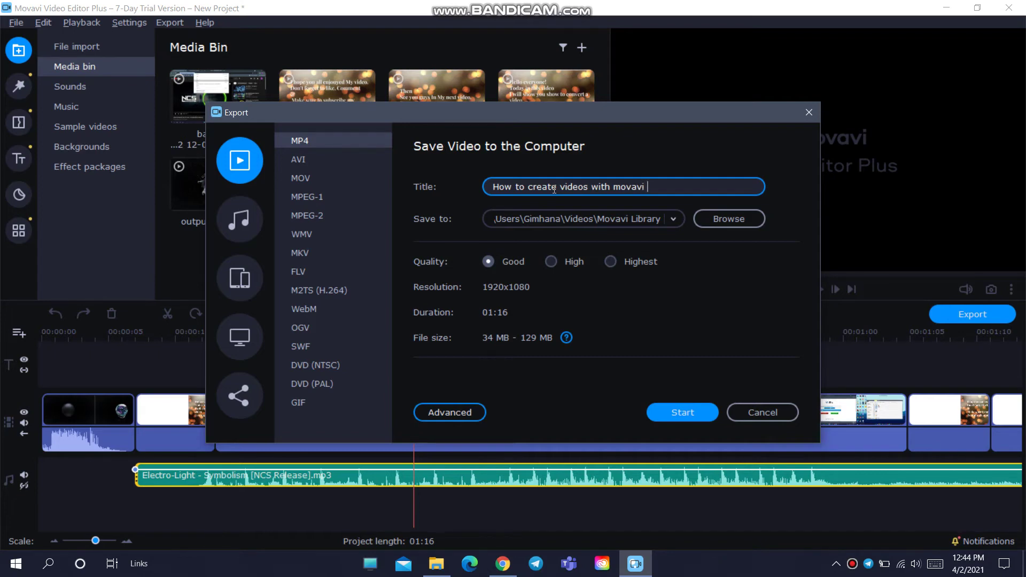
pyautogui.write('editor plus')
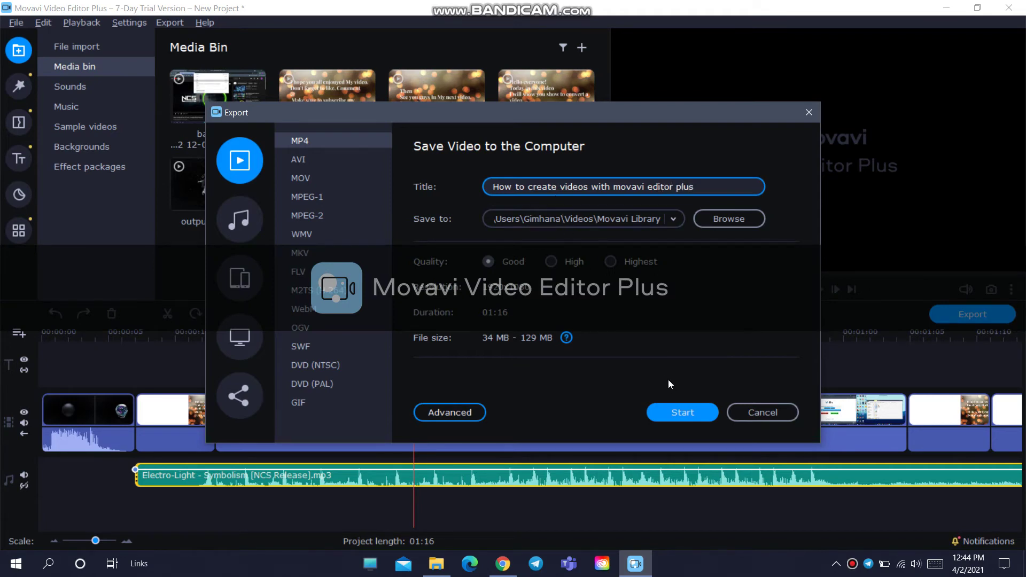
# - Export the video, opening the output folder when it finishes, and close that folder
pyautogui.click(677, 420)
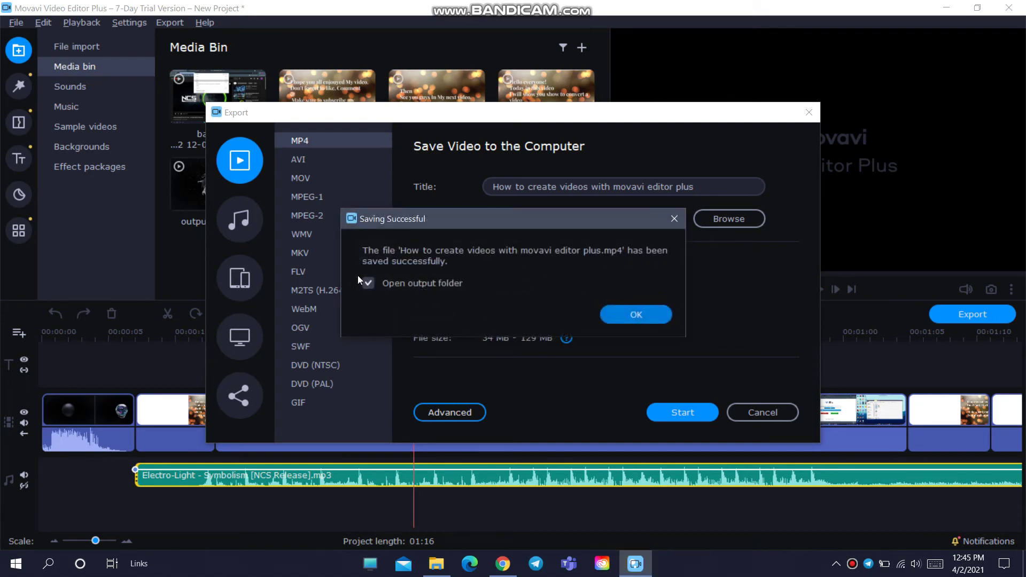
pyautogui.click(612, 313)
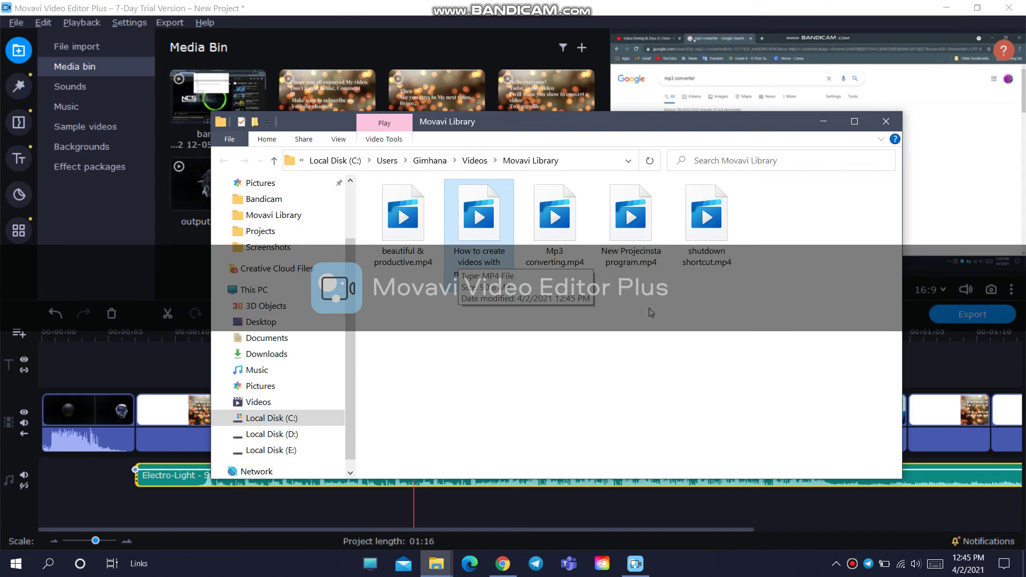
pyautogui.click(886, 122)
# - Save the project as "How to create videos with movavi editor plus" and close the video editor
pyautogui.click(16, 23)
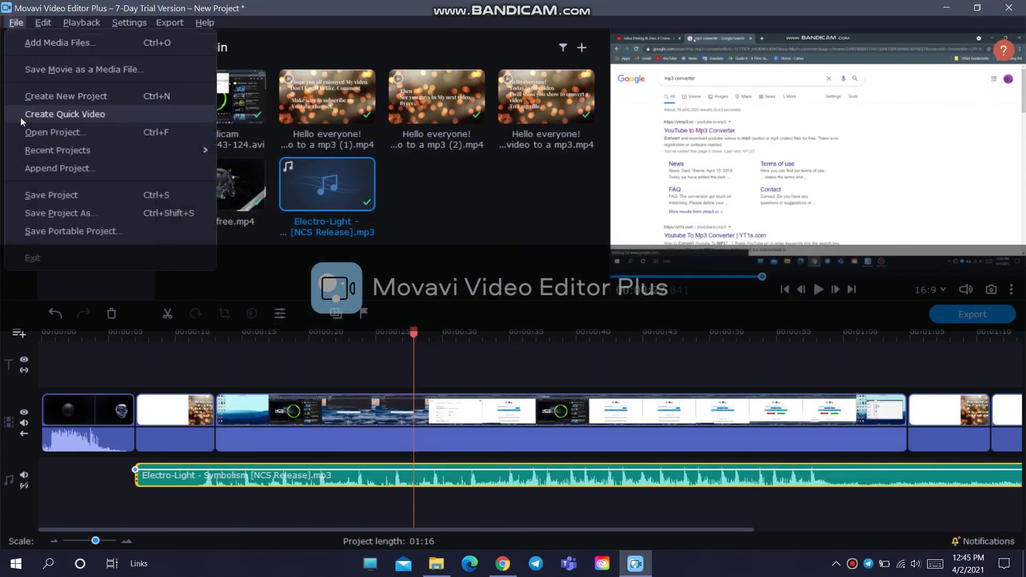
pyautogui.click(16, 199)
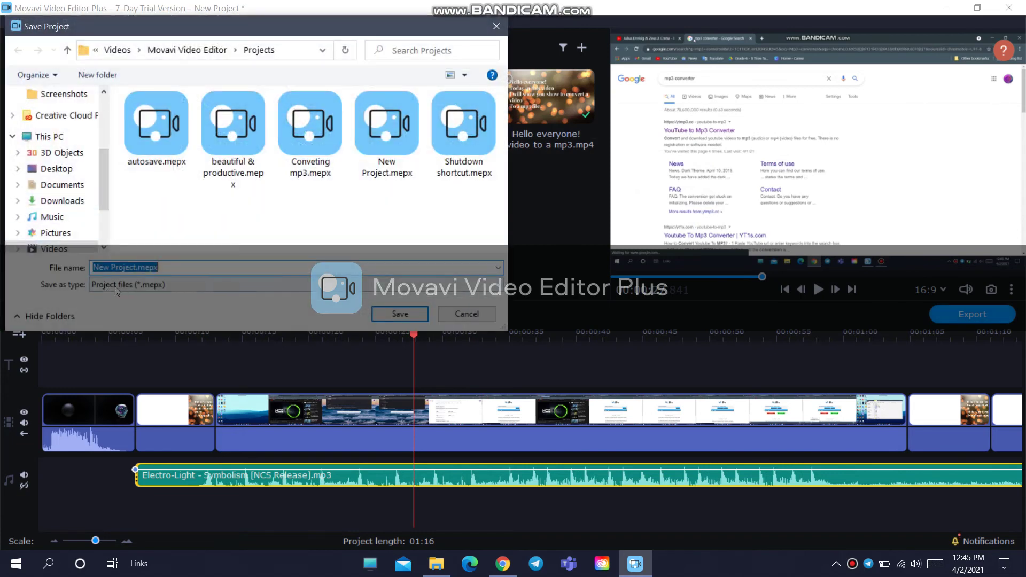
pyautogui.write('How to cr')
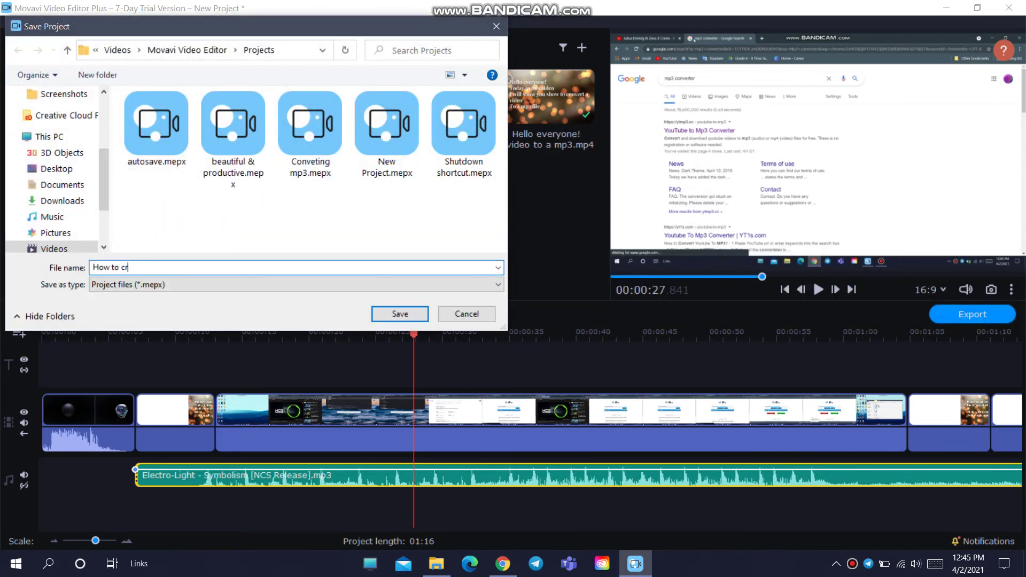
pyautogui.write('eate videos with movavi editor plus')
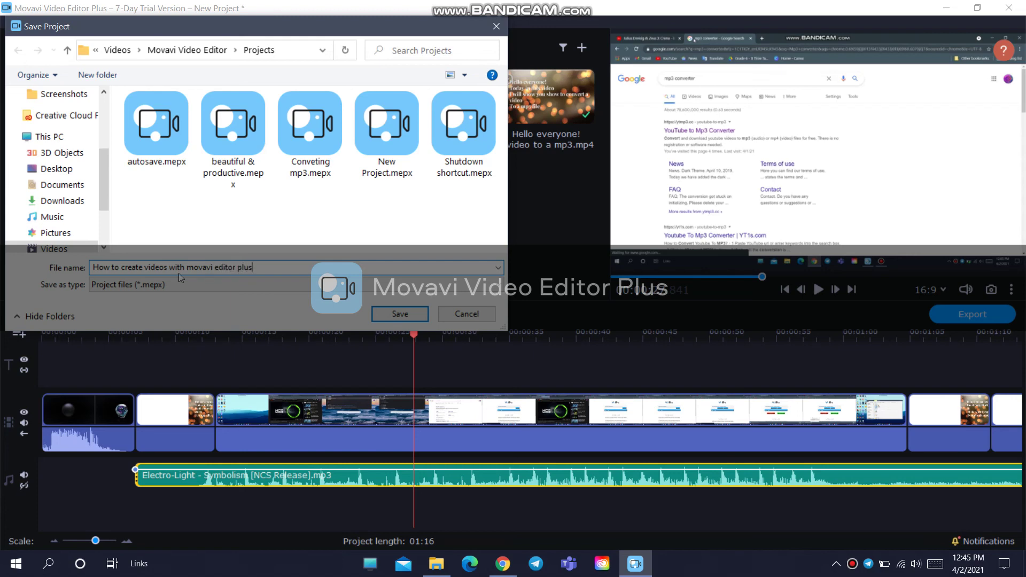
pyautogui.click(399, 314)
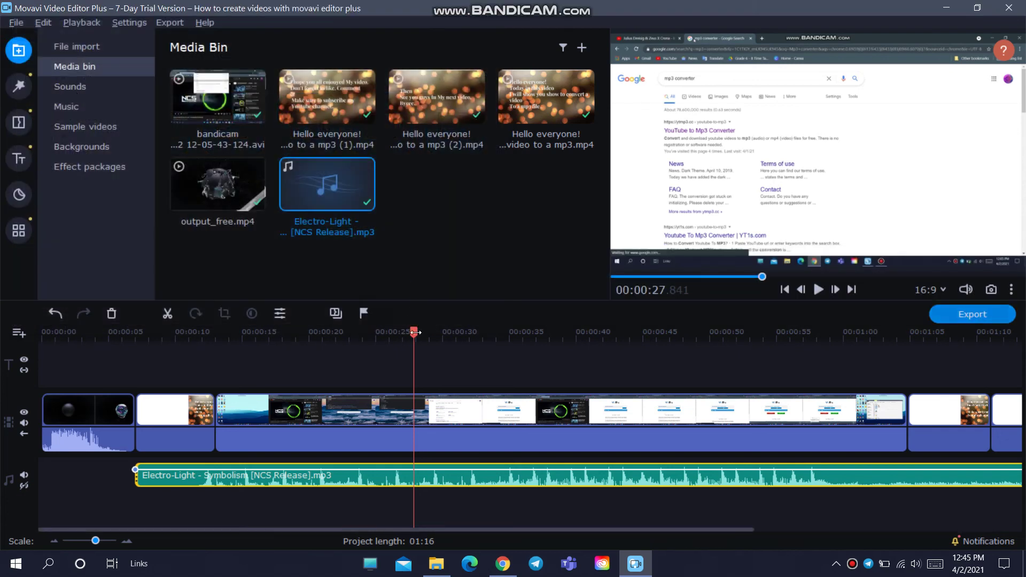
pyautogui.click(1021, 7)
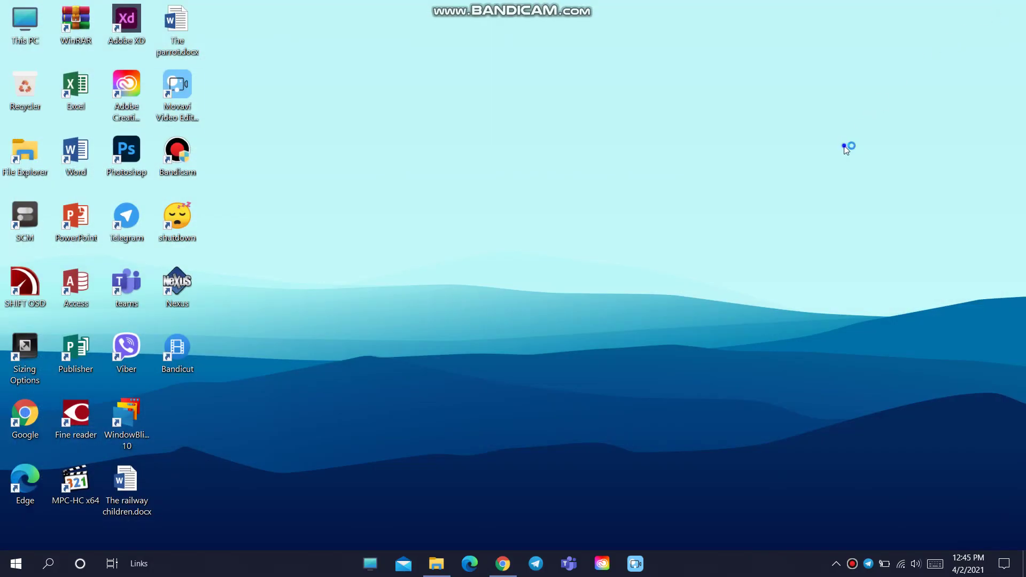
pyautogui.rightClick(847, 147)
pyautogui.click(851, 186)
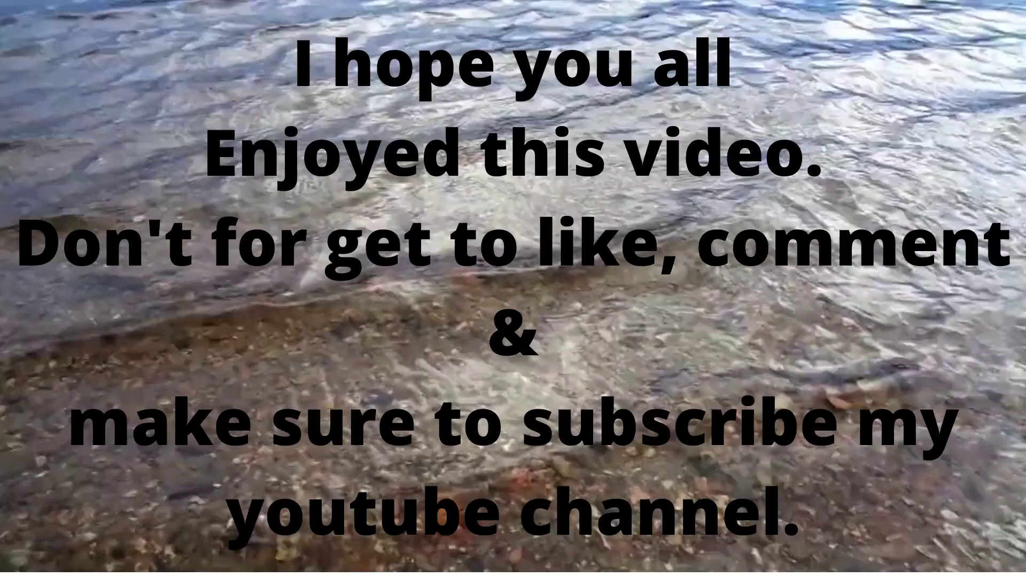